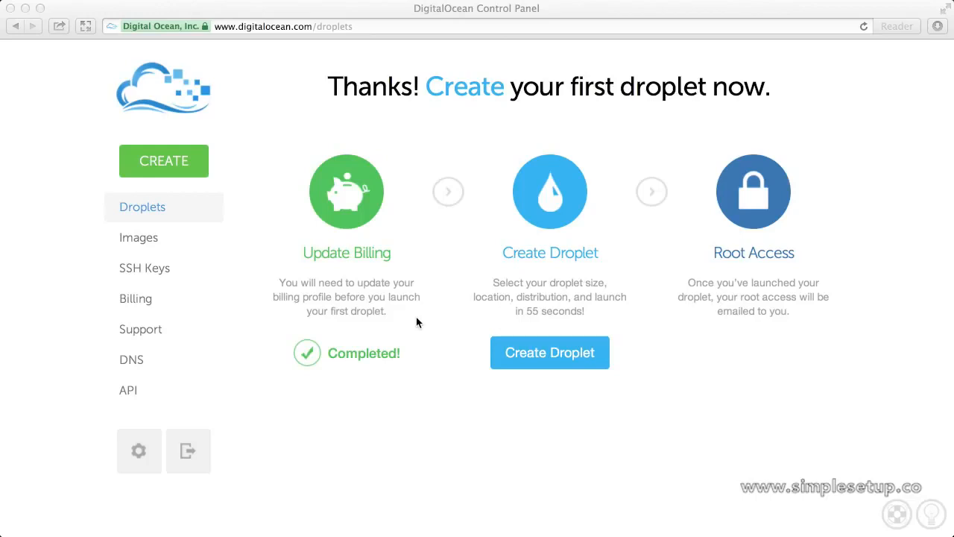
Start a new droplet with the Create Droplet button on the droplets welcome page
{"action": "left_click", "coordinate": [524, 354]}
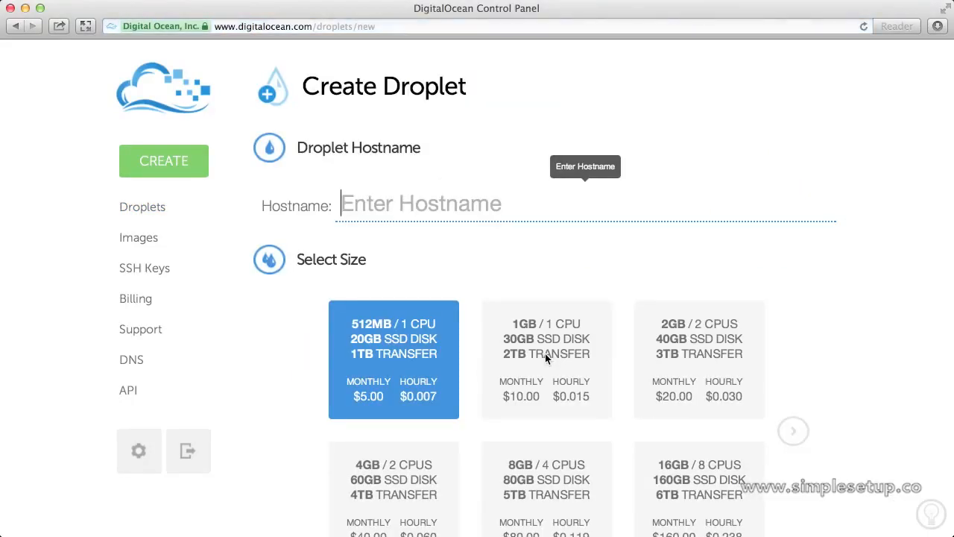
{"action": "type", "text": "www.simpl"}
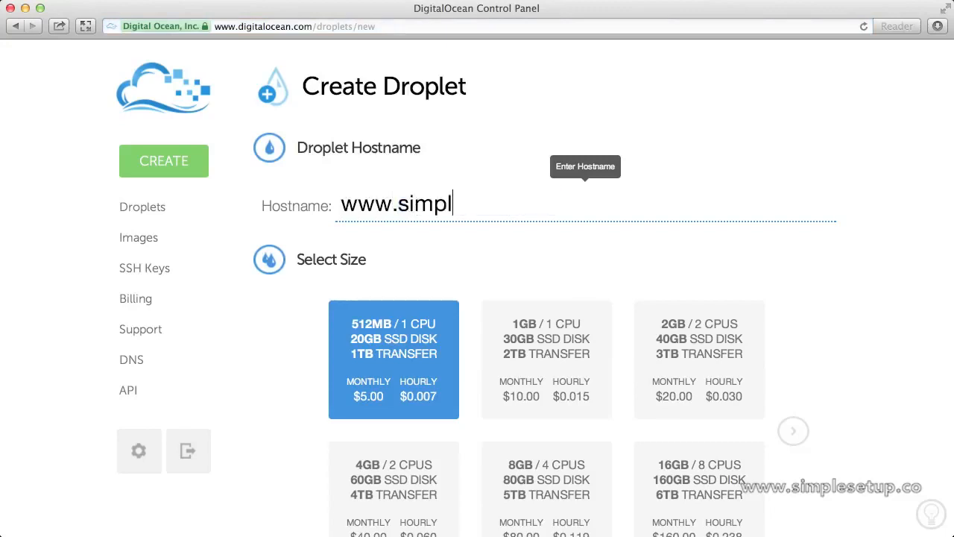
{"action": "type", "text": "esetup."}
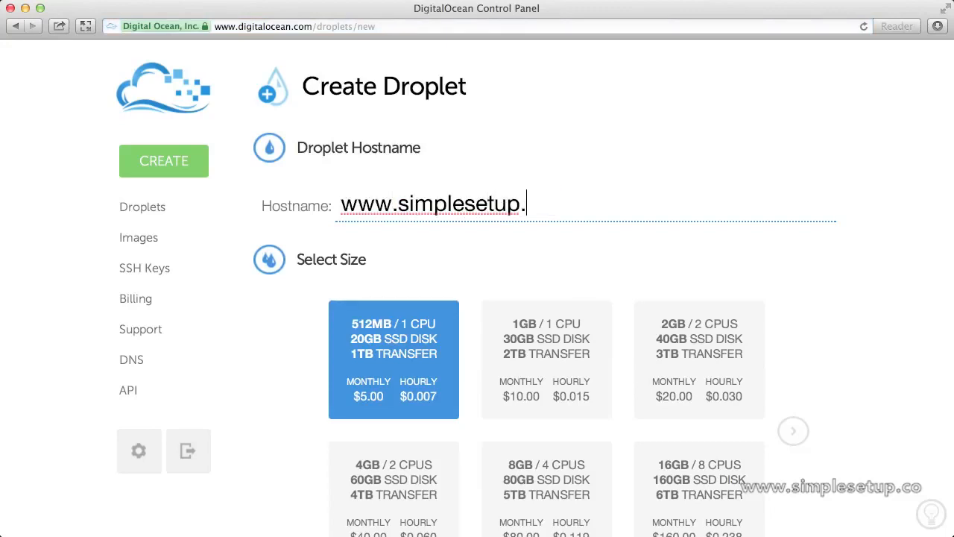
{"action": "type", "text": "me"}
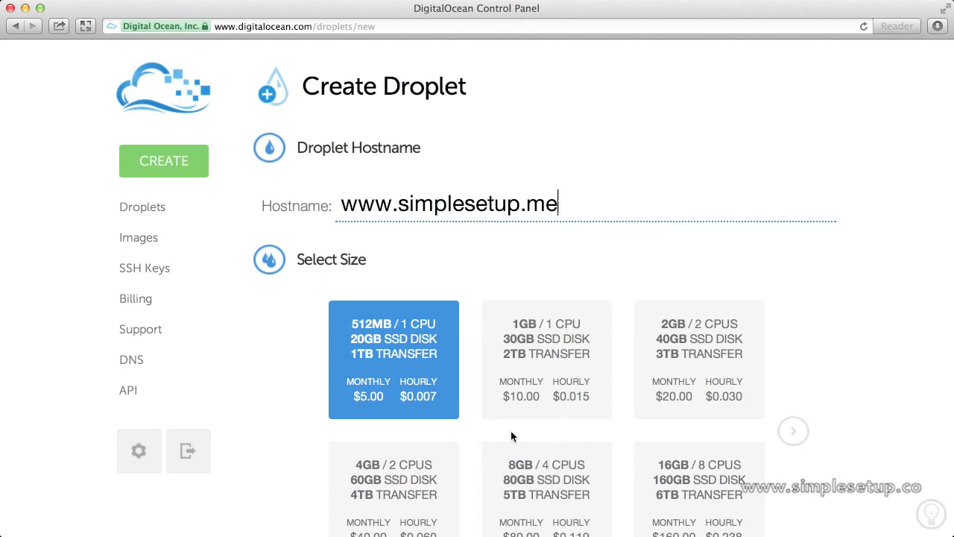
{"action": "scroll", "coordinate": [480, 402], "scroll_direction": "down", "scroll_amount": 5}
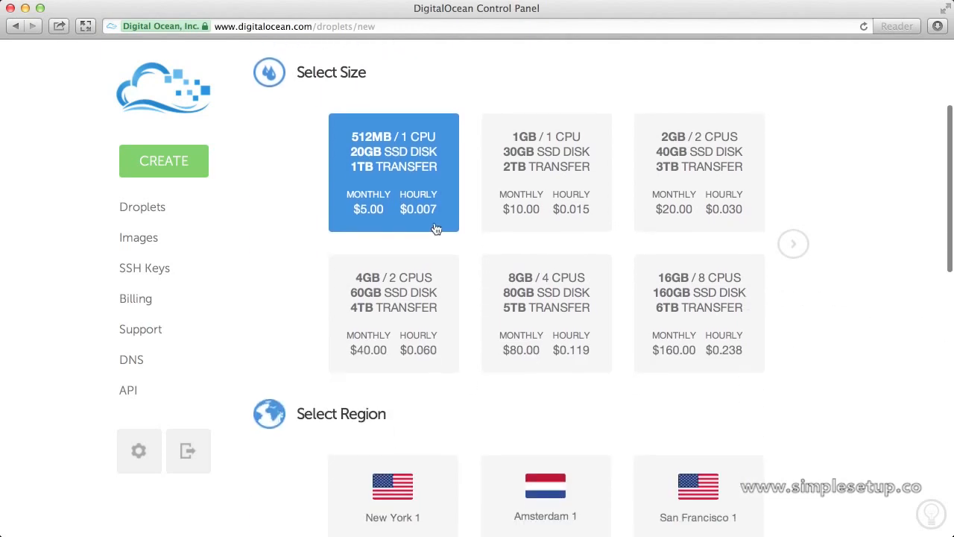
{"action": "left_click", "coordinate": [435, 222]}
{"action": "scroll", "coordinate": [436, 223], "scroll_direction": "down", "scroll_amount": 5}
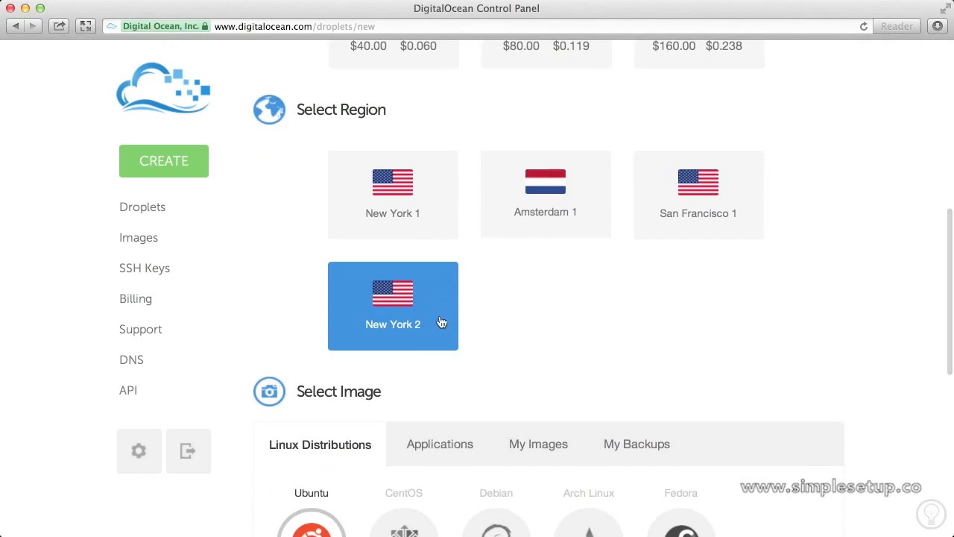
{"action": "left_click", "coordinate": [440, 316]}
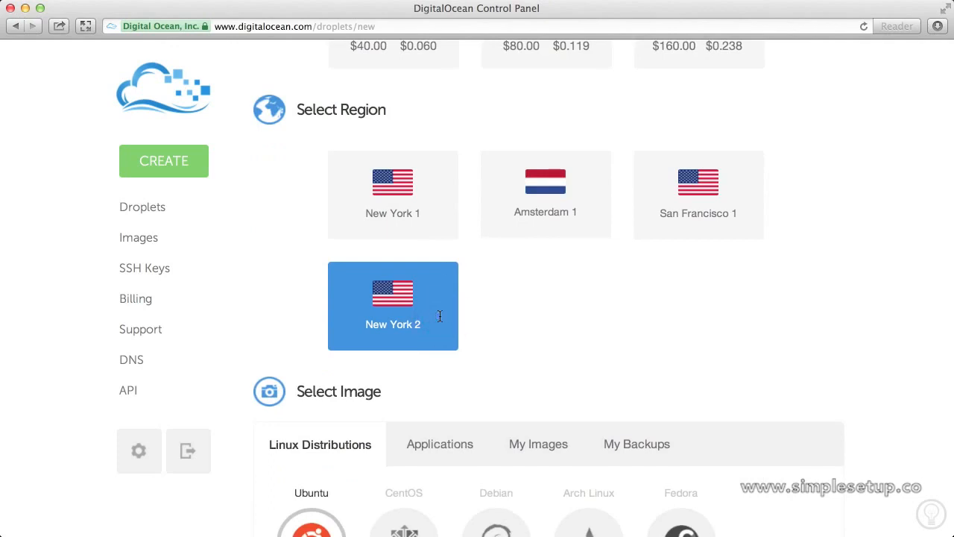
{"action": "scroll", "coordinate": [440, 316], "scroll_direction": "down", "scroll_amount": 3}
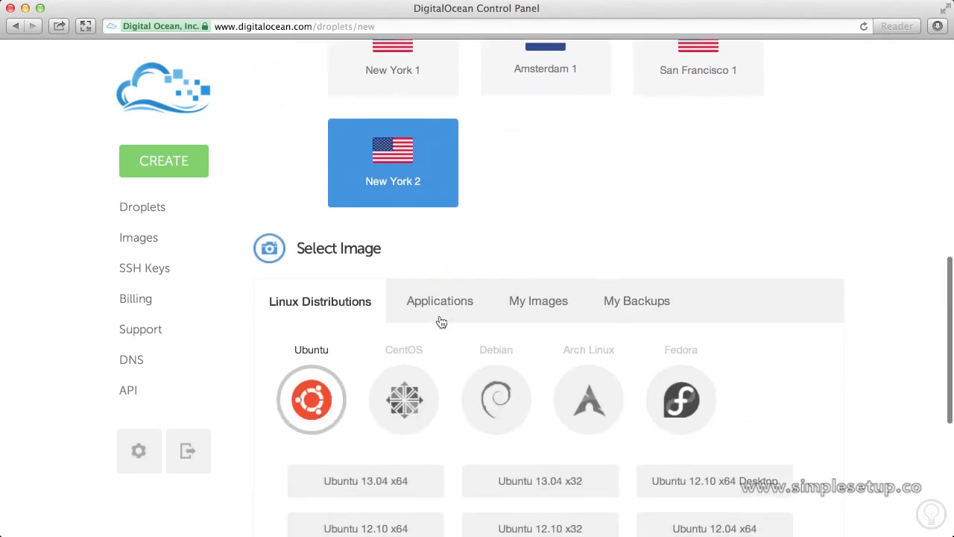
{"action": "left_click", "coordinate": [441, 319]}
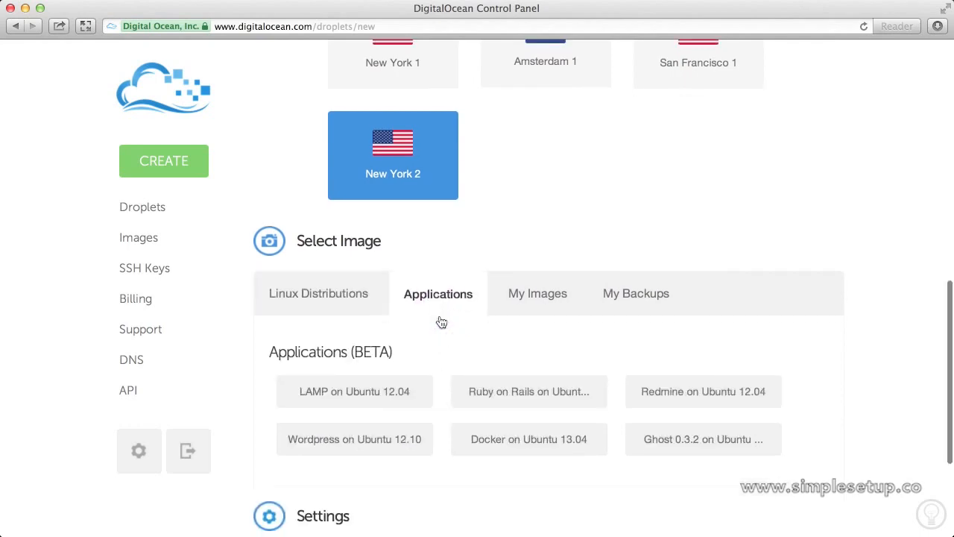
{"action": "scroll", "coordinate": [440, 321], "scroll_direction": "down", "scroll_amount": 3}
{"action": "left_click", "coordinate": [681, 330]}
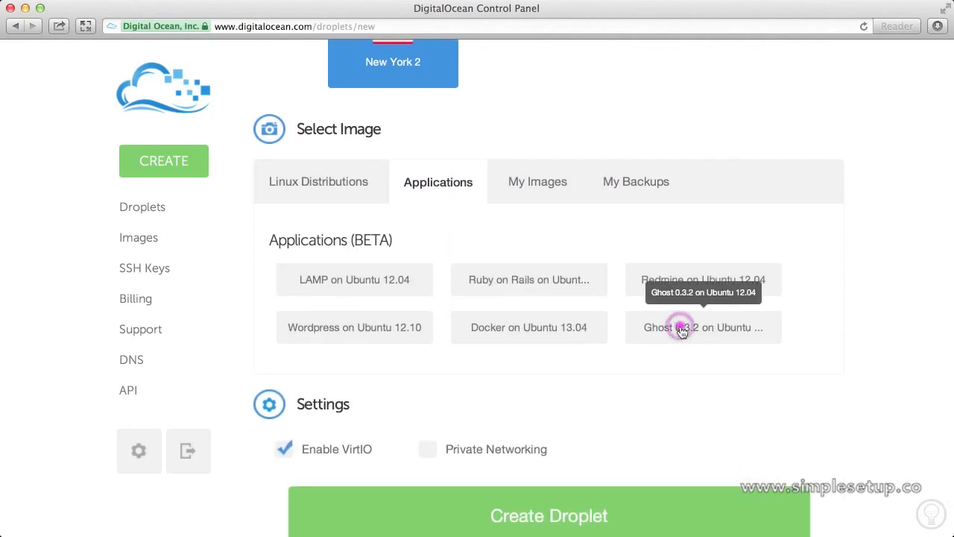
{"action": "scroll", "coordinate": [680, 326], "scroll_direction": "down", "scroll_amount": 2}
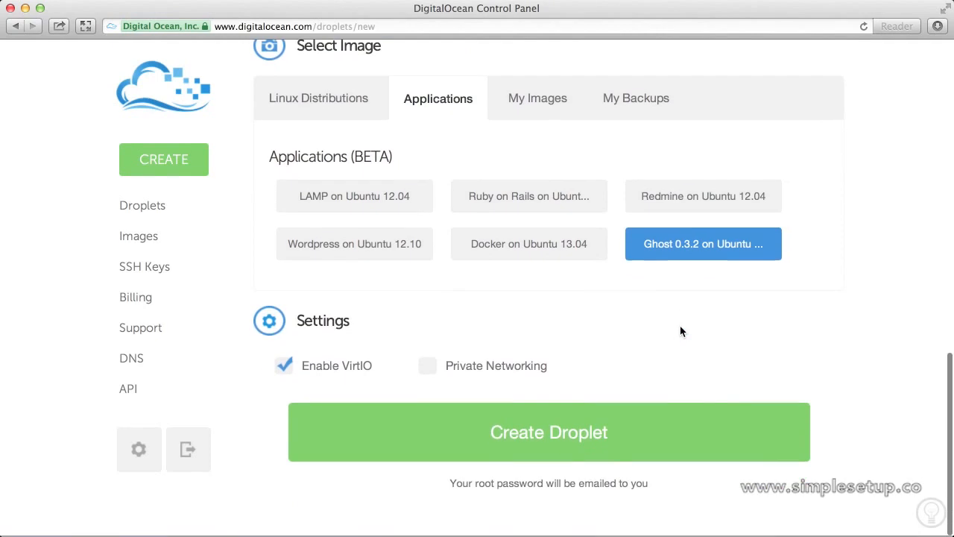
{"action": "left_click", "coordinate": [635, 422]}
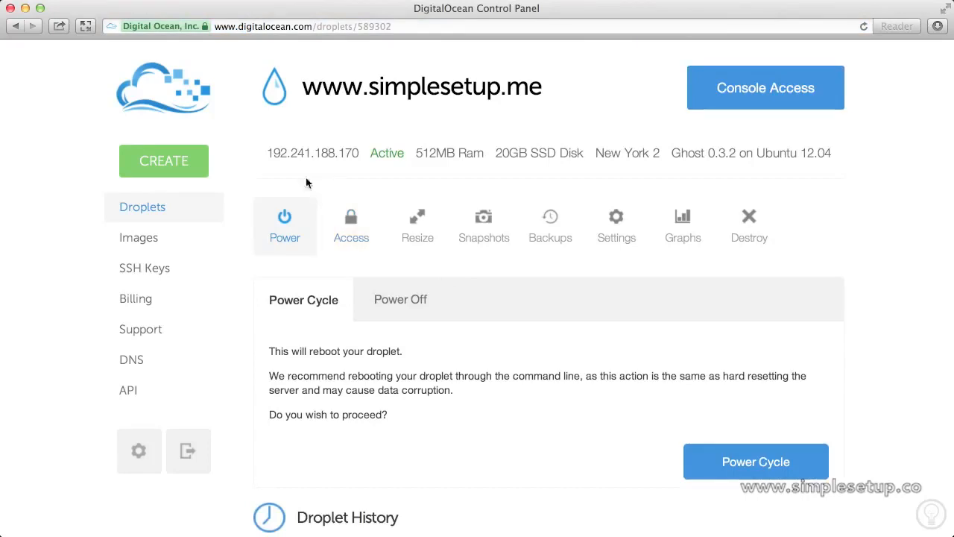
Copy the droplet IP 192.241.188.170 and load it in the browser address bar
{"action": "left_click_drag", "start_coordinate": [265, 152], "coordinate": [365, 153]}
{"action": "key", "text": "super+c"}
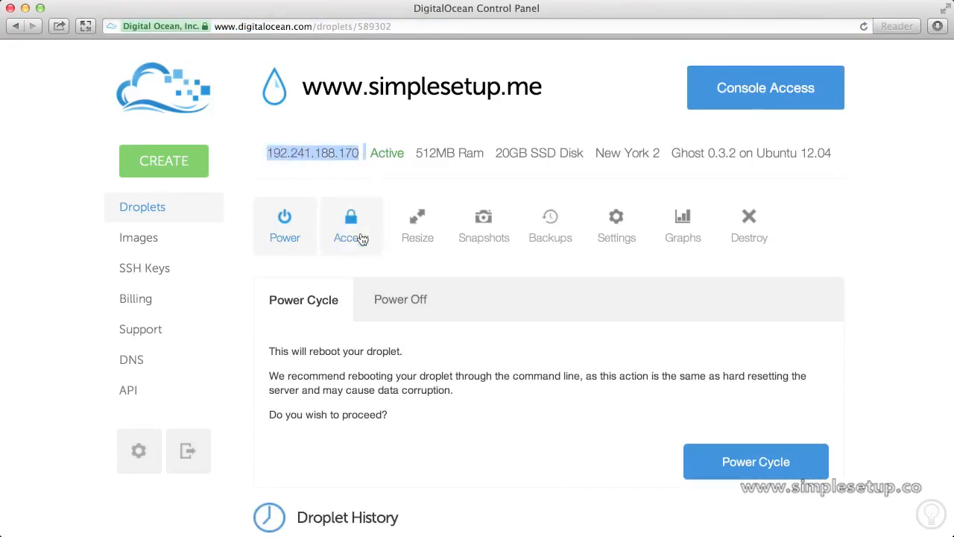
{"action": "left_click", "coordinate": [339, 30]}
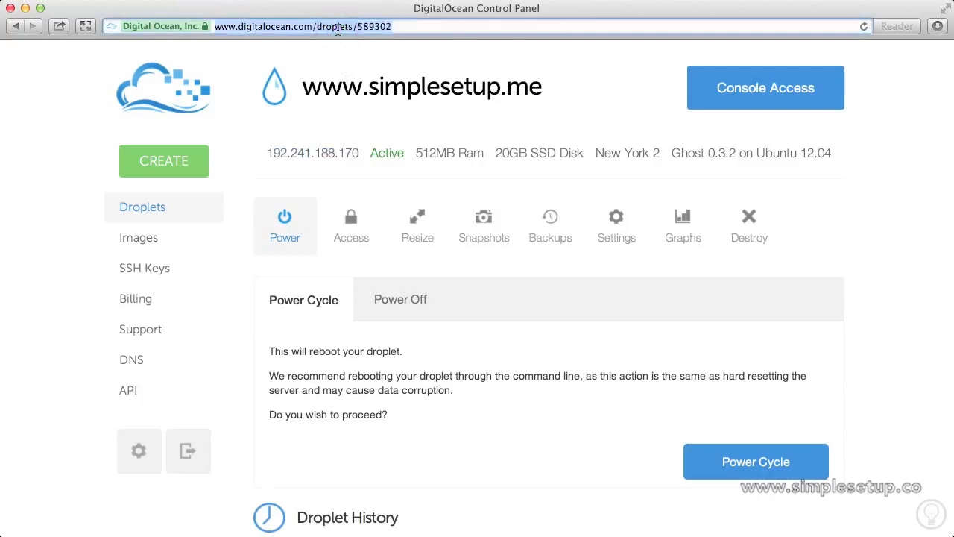
{"action": "key", "text": "super+v"}
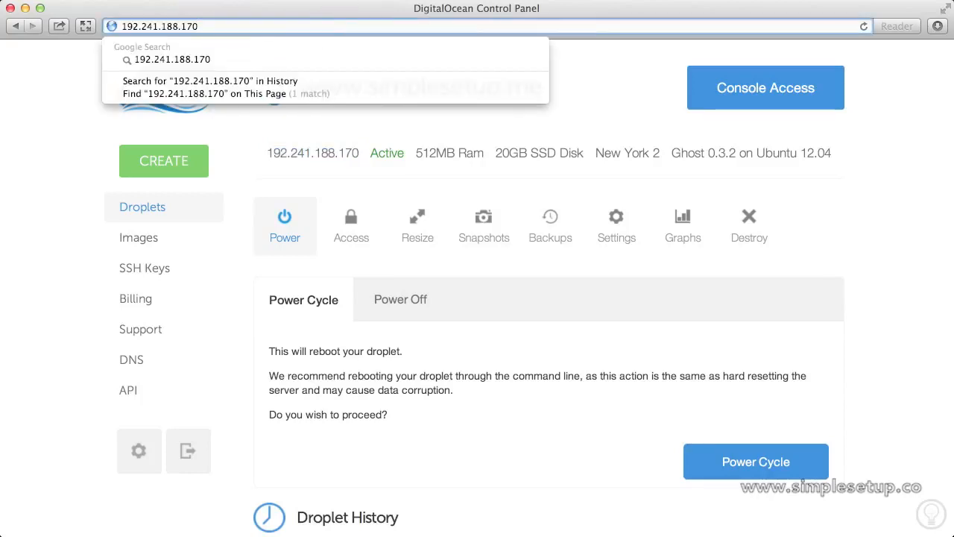
{"action": "key", "text": "Return"}
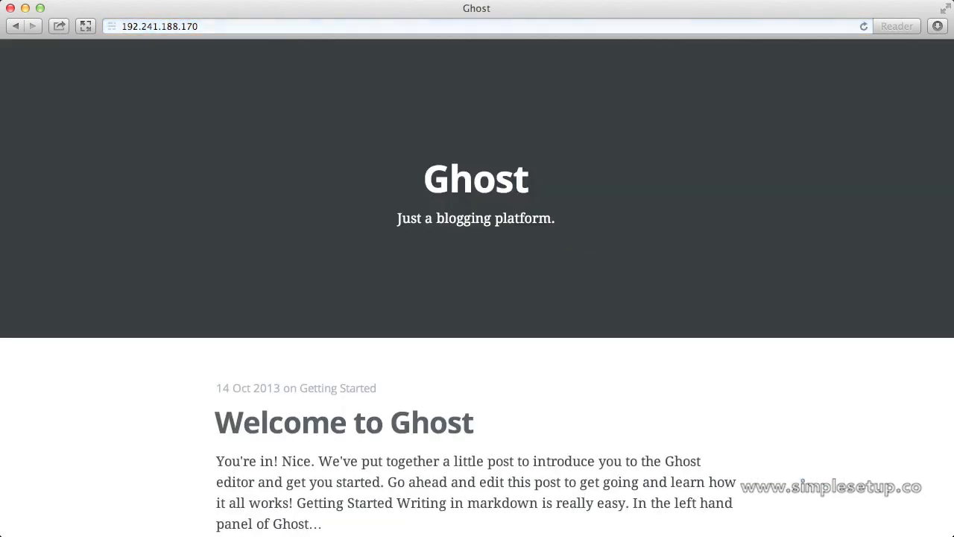
Append ghost/signup to the IP address and load 192.241.188.170/ghost/signup
{"action": "scroll", "coordinate": [388, 234], "scroll_direction": "down", "scroll_amount": 5}
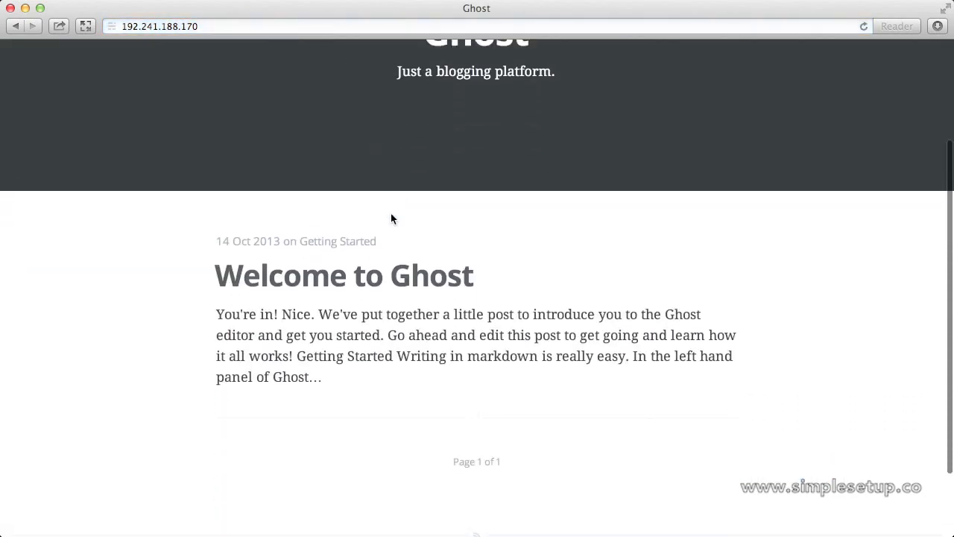
{"action": "scroll", "coordinate": [390, 213], "scroll_direction": "up", "scroll_amount": 5}
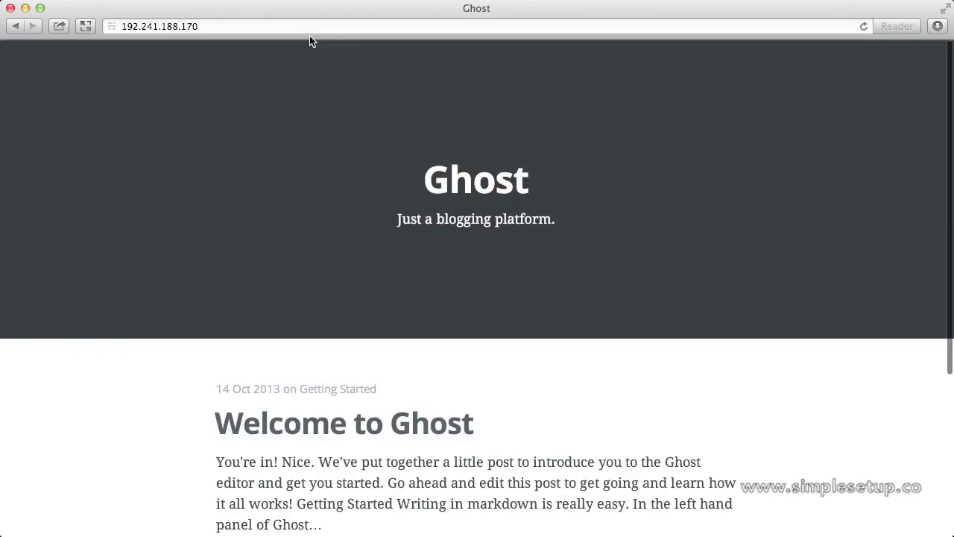
{"action": "left_click", "coordinate": [309, 29]}
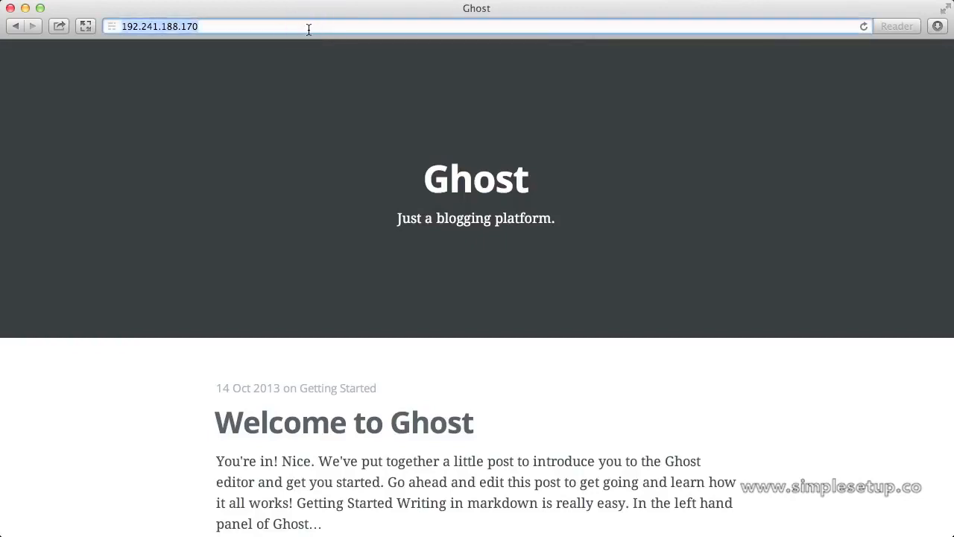
{"action": "key", "text": "Right"}
{"action": "type", "text": "/"}
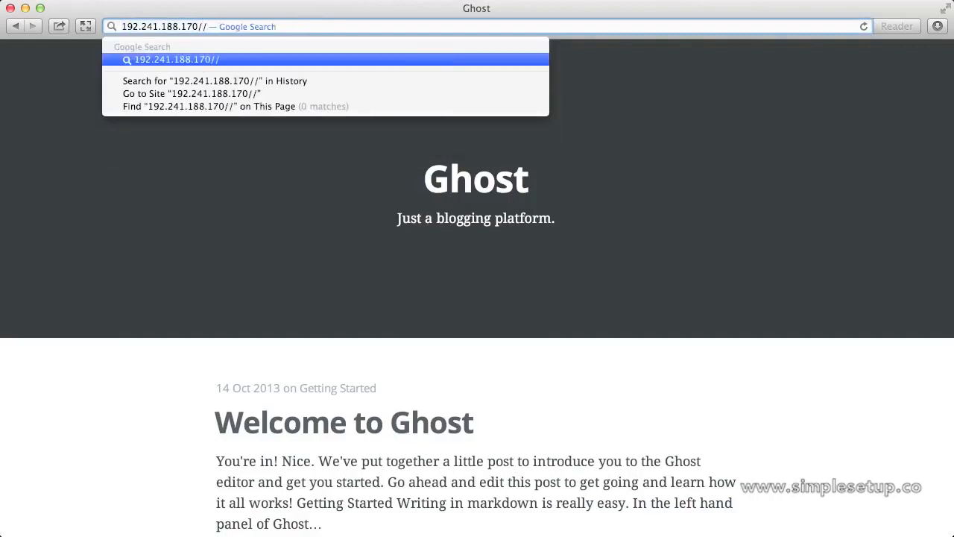
{"action": "key", "text": "BackSpace"}
{"action": "type", "text": "ghost"}
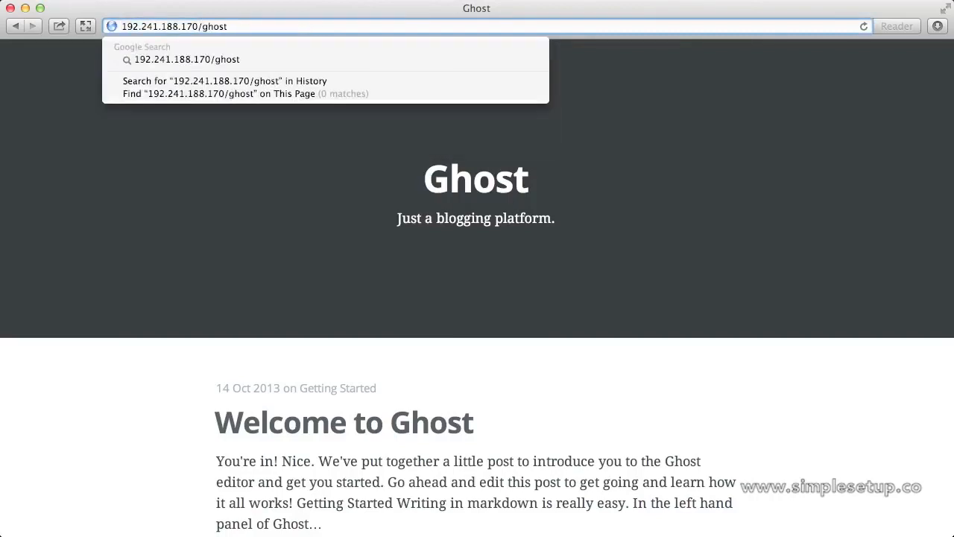
{"action": "type", "text": "/signup"}
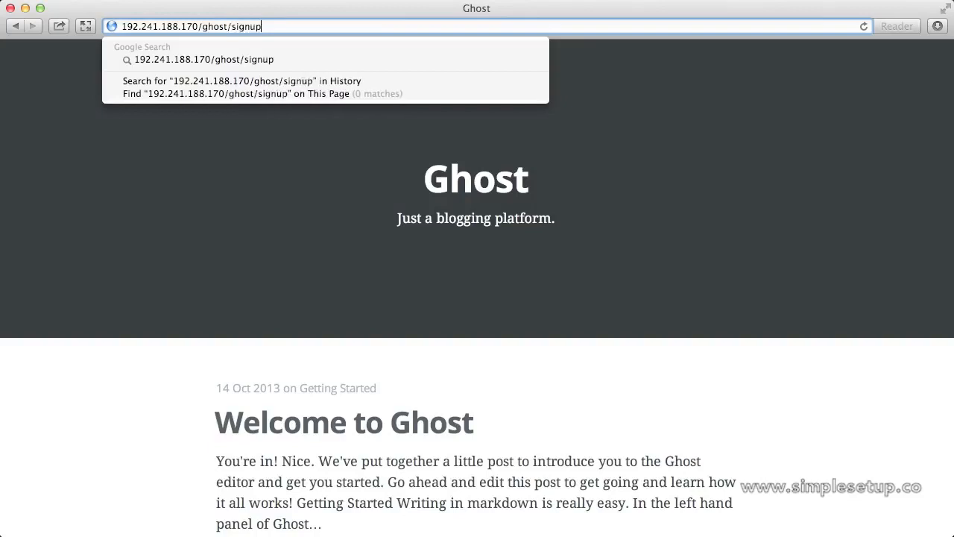
{"action": "key", "text": "Return"}
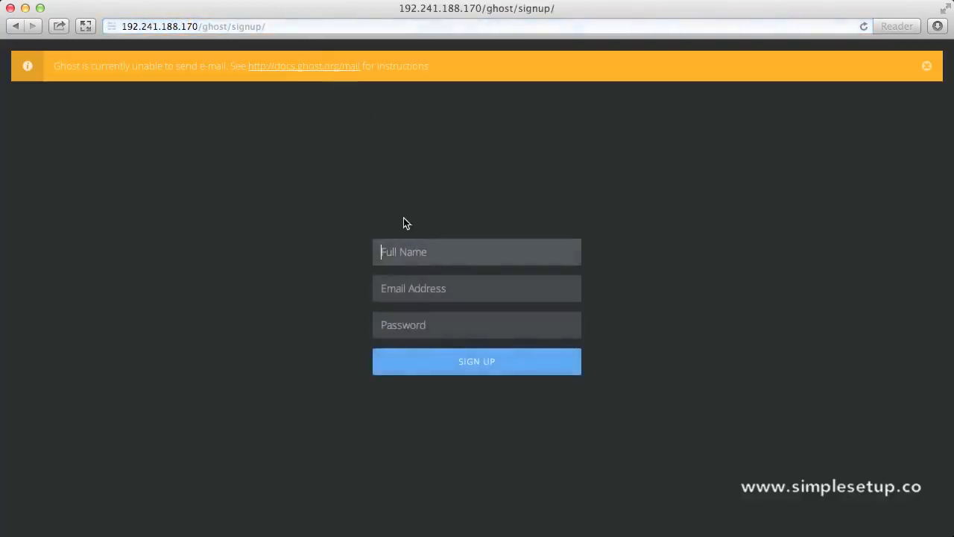
Sign up the Ghost admin with the owner's full name, e-mail address and password
{"action": "left_click", "coordinate": [434, 253]}
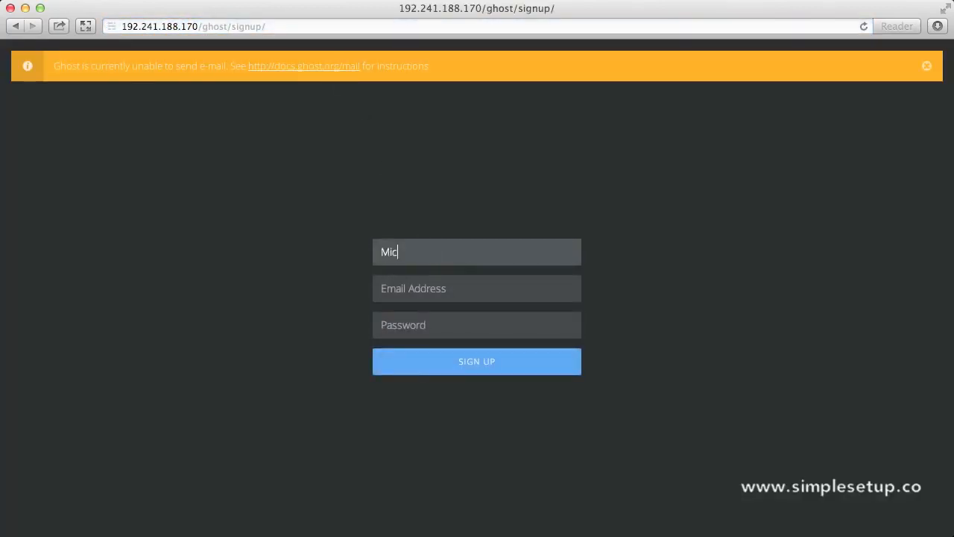
{"action": "key", "text": "Tab"}
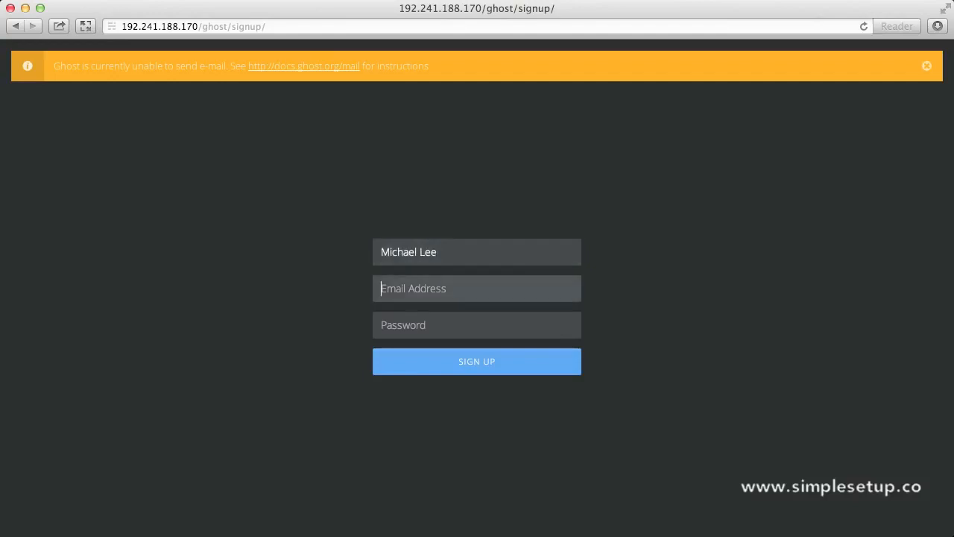
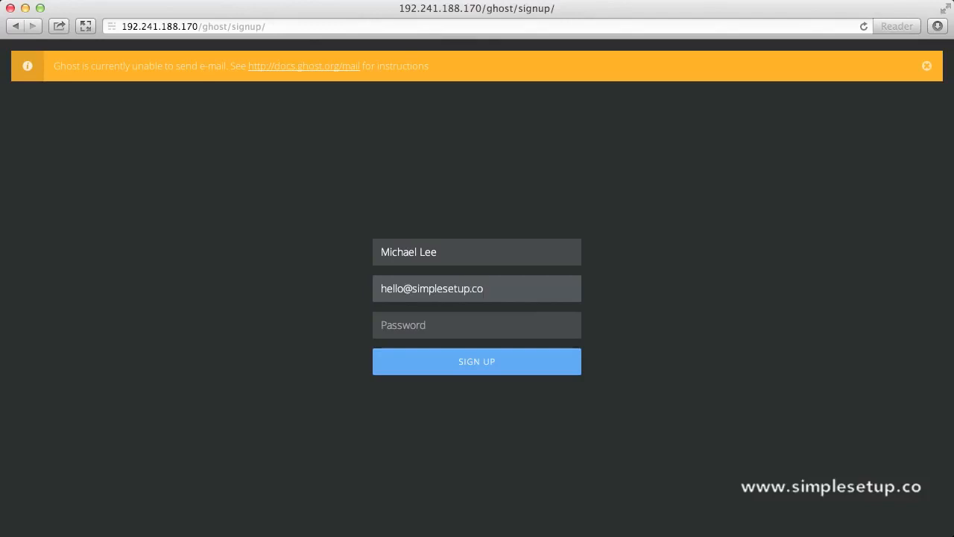
{"action": "key", "text": "Tab"}
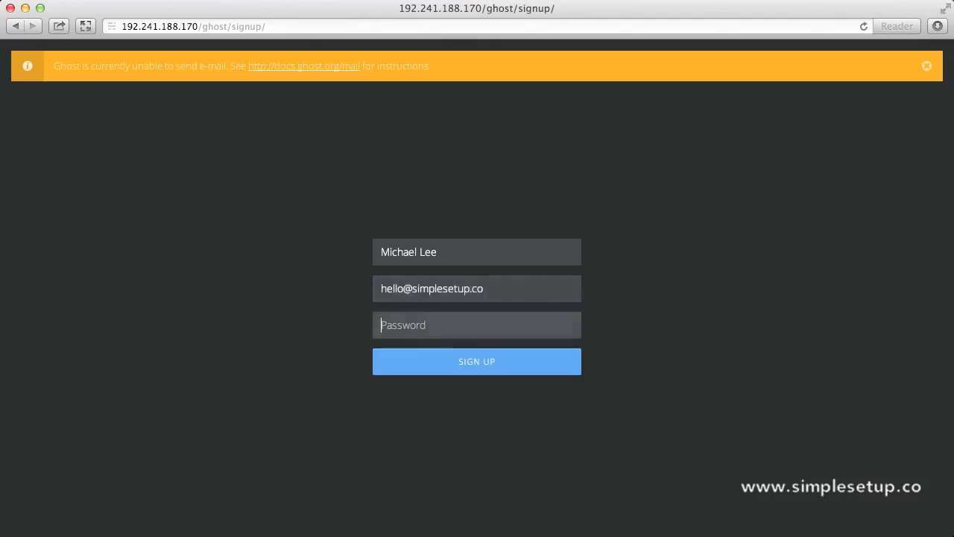
{"action": "type", "text": "••••••••"}
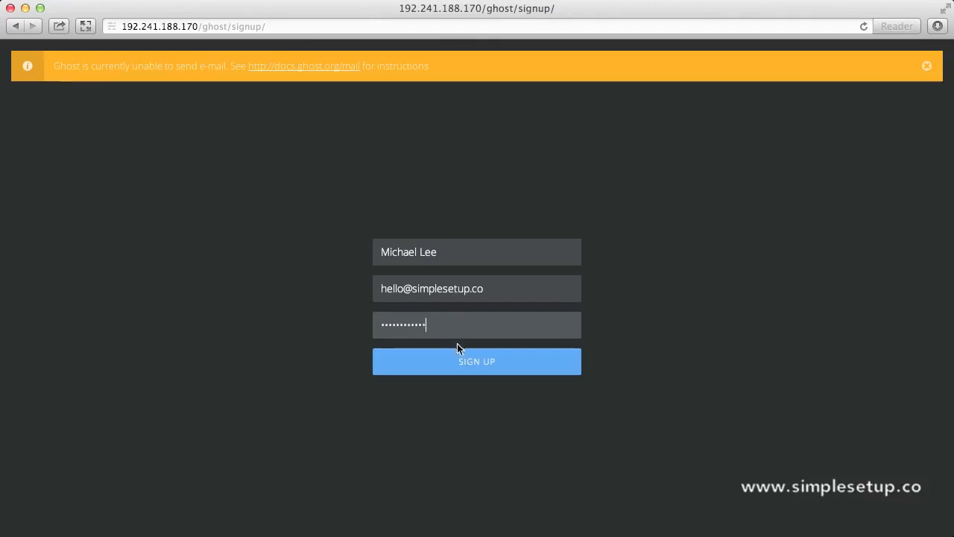
{"action": "left_click", "coordinate": [463, 363]}
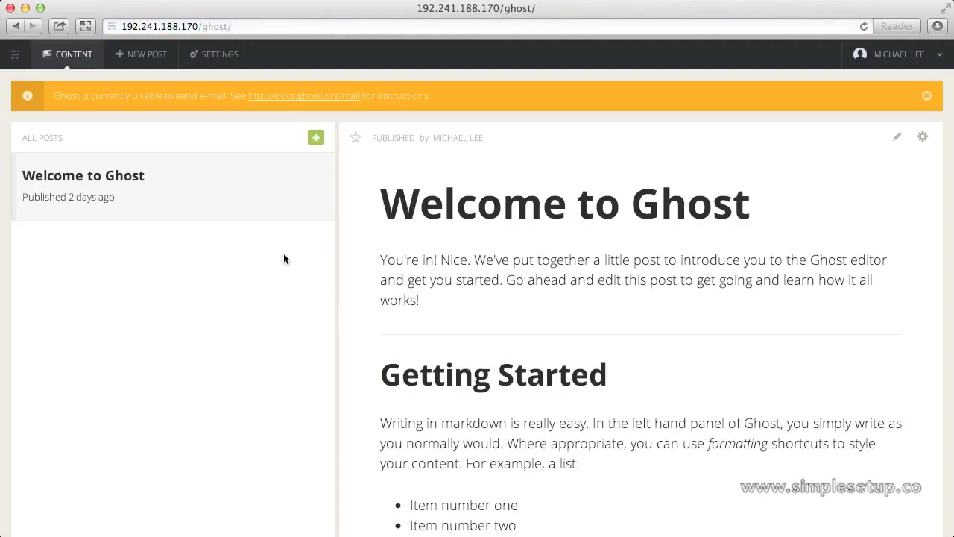
Title a new post 'Writing with Ghost Blogging Platform' and add a '#Captain's Log' heading
{"action": "left_click", "coordinate": [140, 56]}
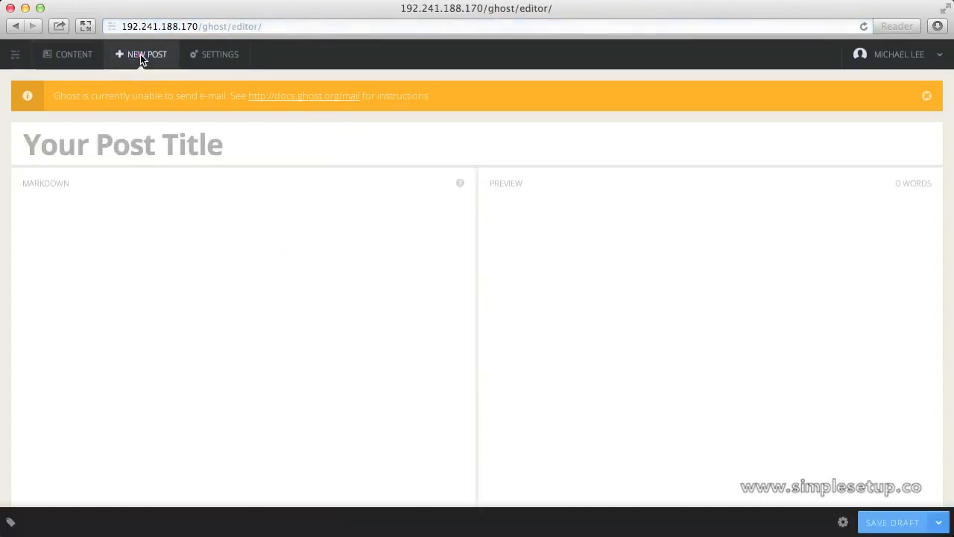
{"action": "type", "text": "W"}
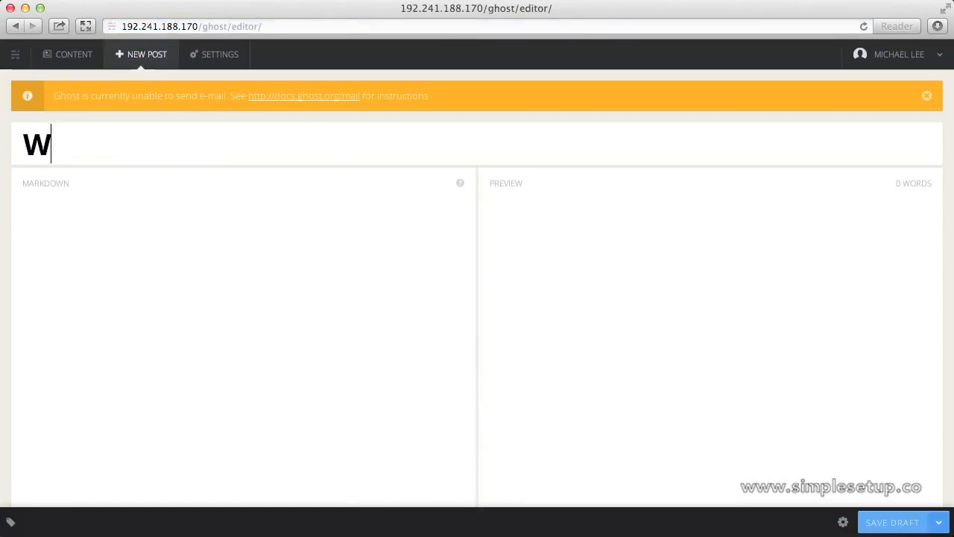
{"action": "type", "text": "riting with "}
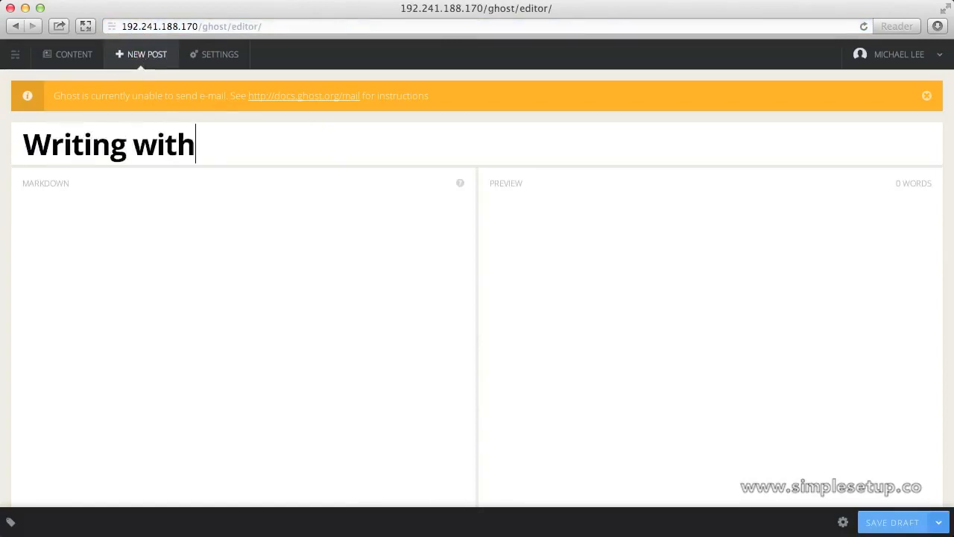
{"action": "type", "text": "Ghost Bl"}
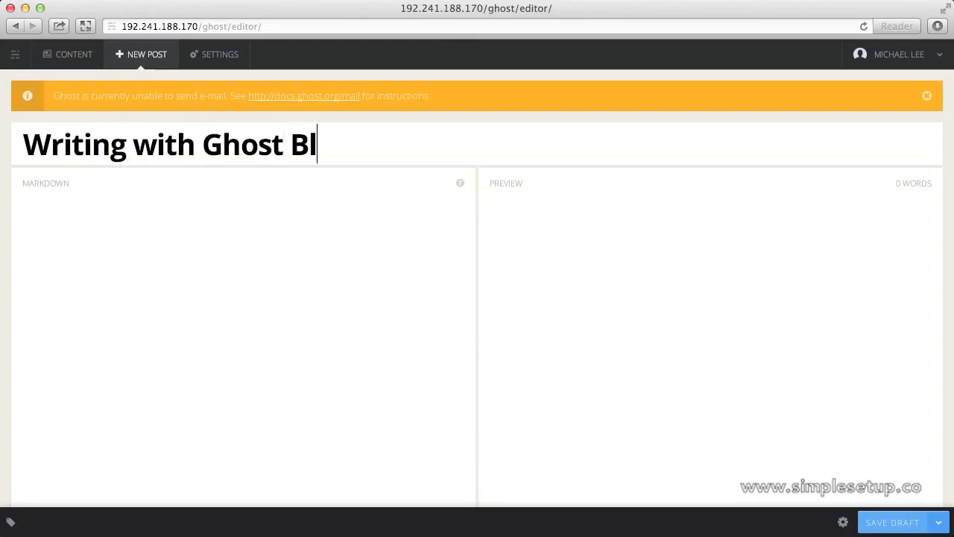
{"action": "type", "text": "ogging Pla"}
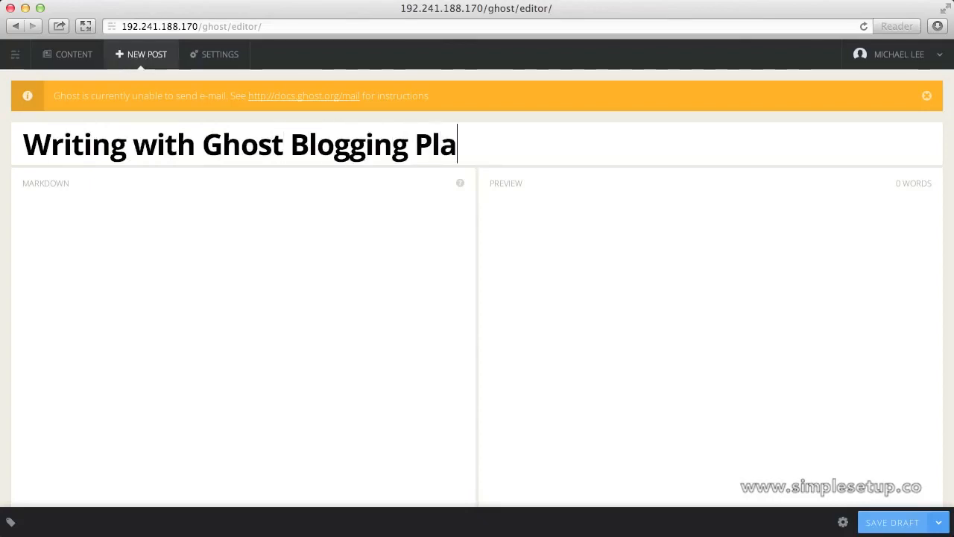
{"action": "type", "text": "tform"}
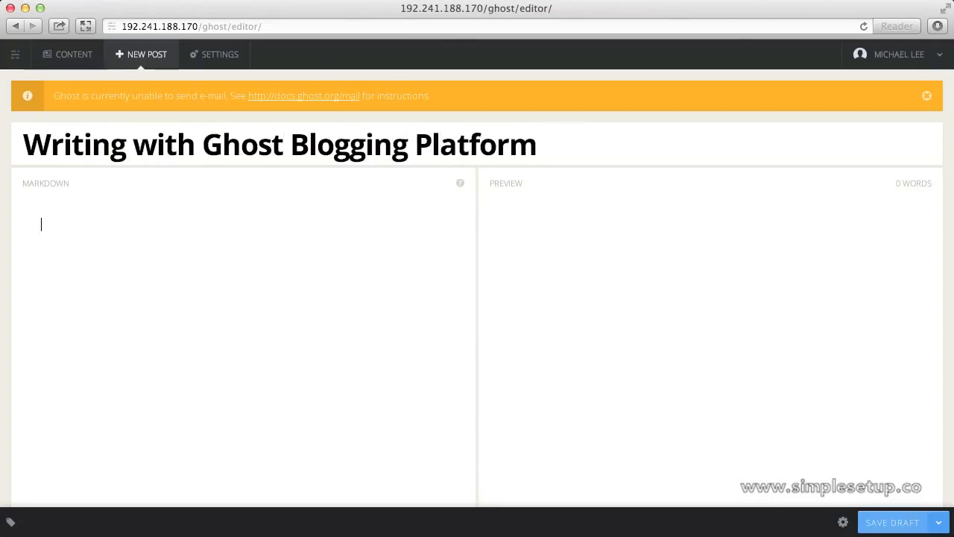
{"action": "type", "text": "#Captain"}
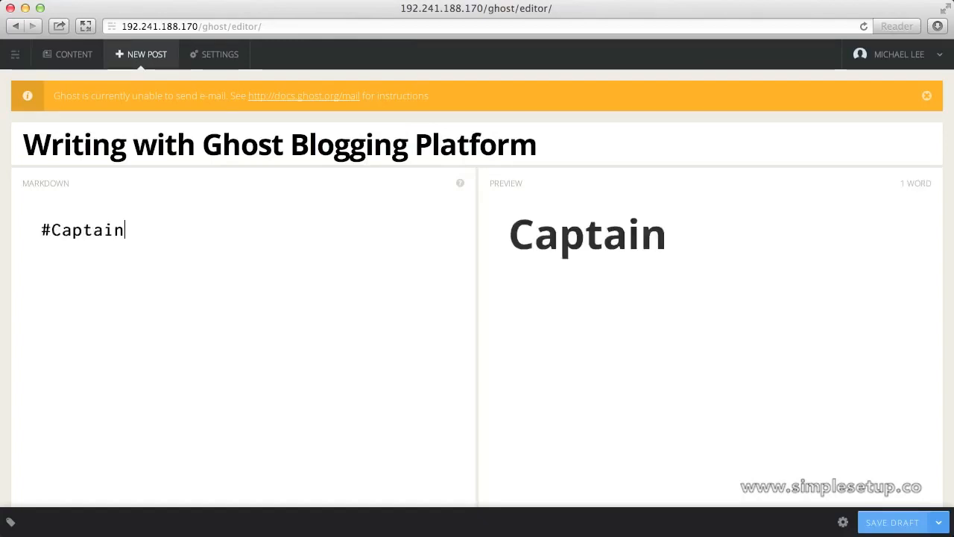
{"action": "type", "text": "'s Log"}
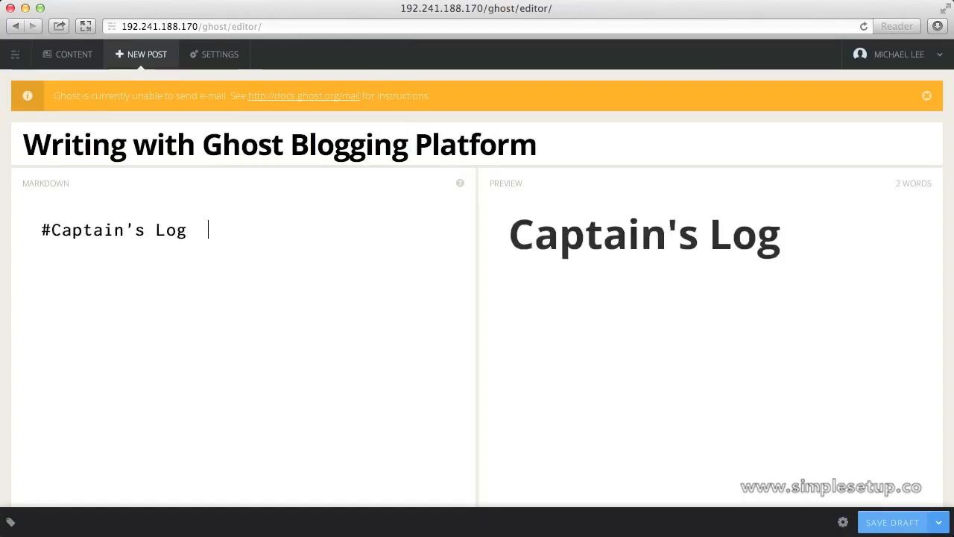
{"action": "key", "text": "BackSpace"}
{"action": "key", "text": "BackSpace"}
Write the paragraph about installing Ghost Blogging Platform on Digital Ocean via the one-click application
{"action": "key", "text": "Return"}
{"action": "type", "text": "I just installed"}
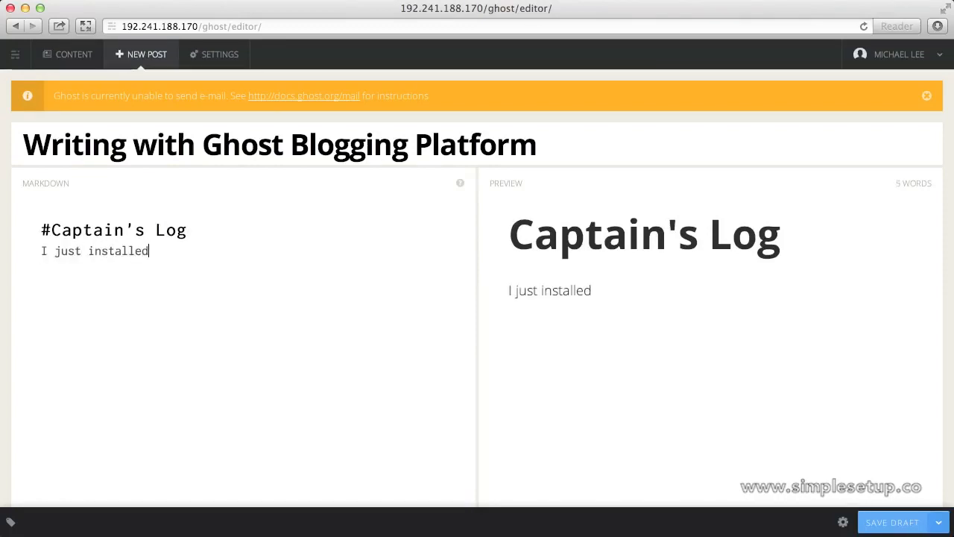
{"action": "type", "text": " the G"}
{"action": "key", "text": "BackSpace"}
{"action": "type", "text": "the G"}
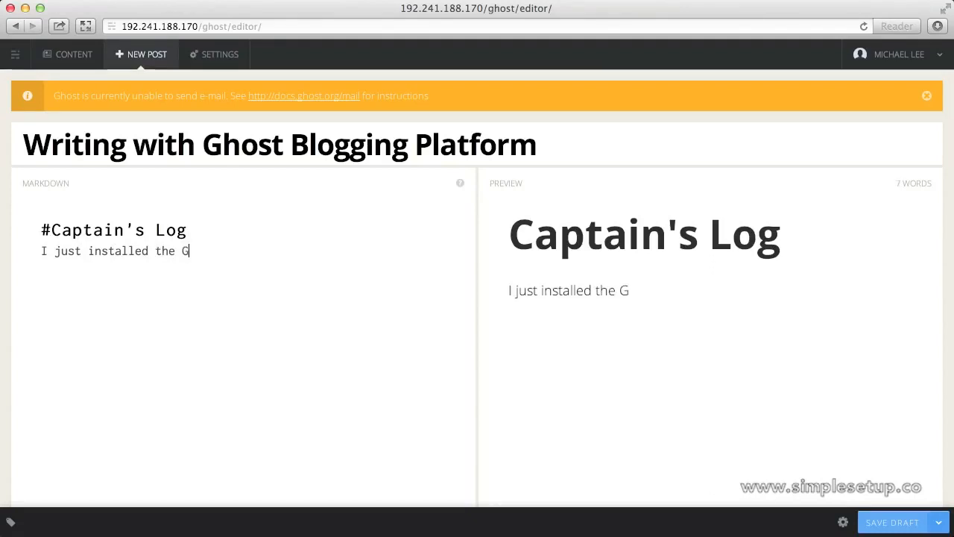
{"action": "type", "text": "host Bl"}
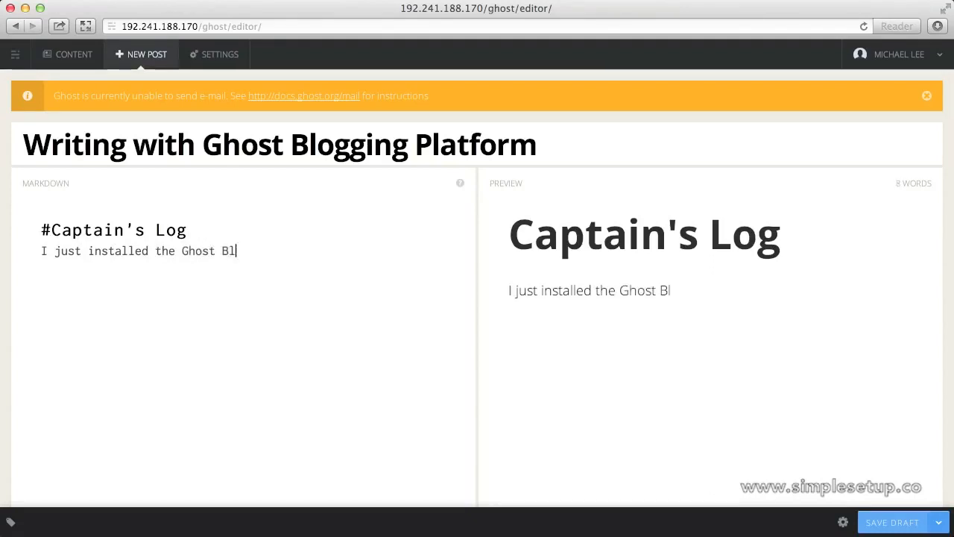
{"action": "type", "text": "ogging Platform"}
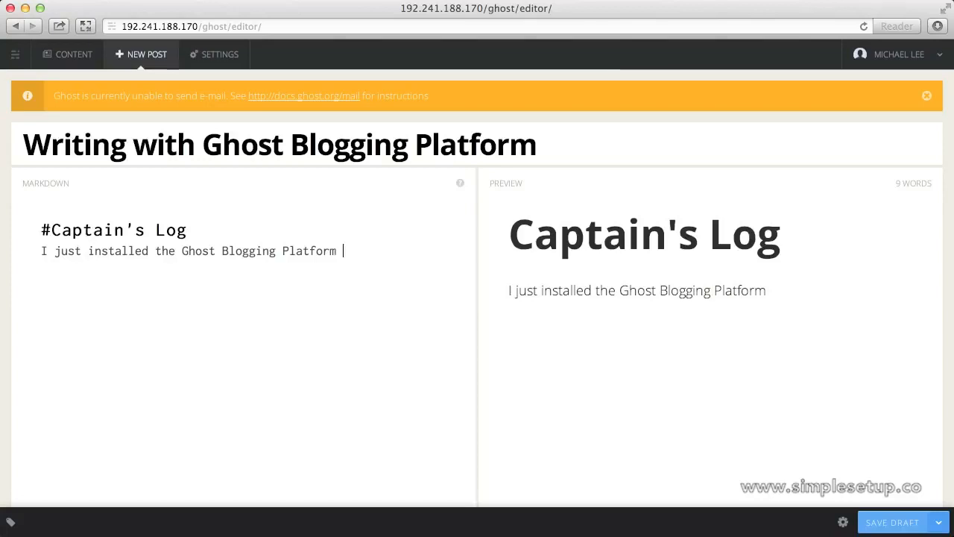
{"action": "type", "text": " on my Digi"}
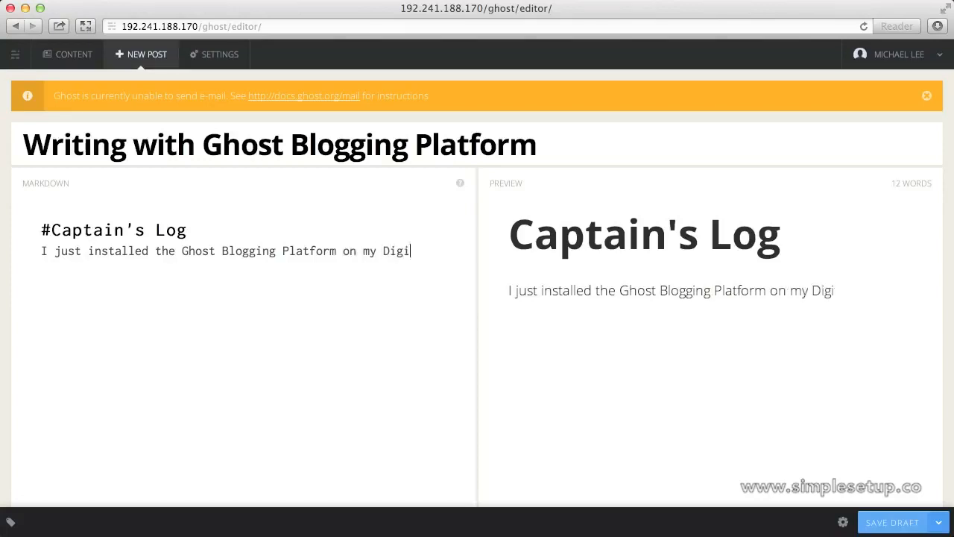
{"action": "type", "text": "tal Ocean ac"}
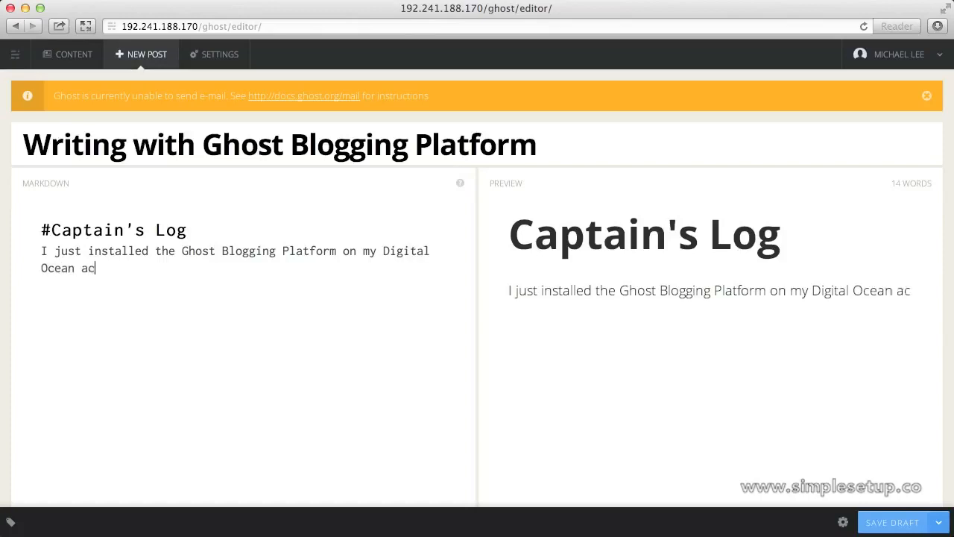
{"action": "type", "text": "count using "}
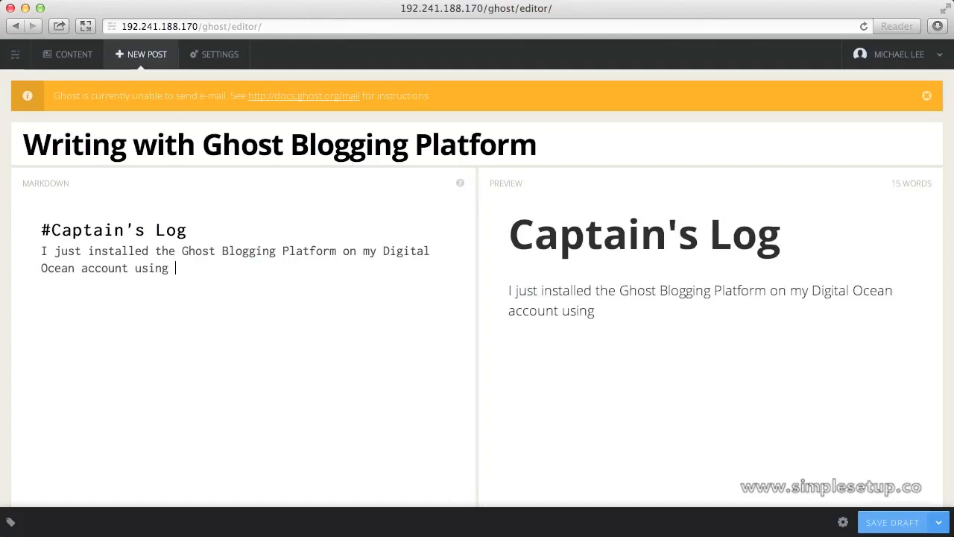
{"action": "type", "text": "the on"}
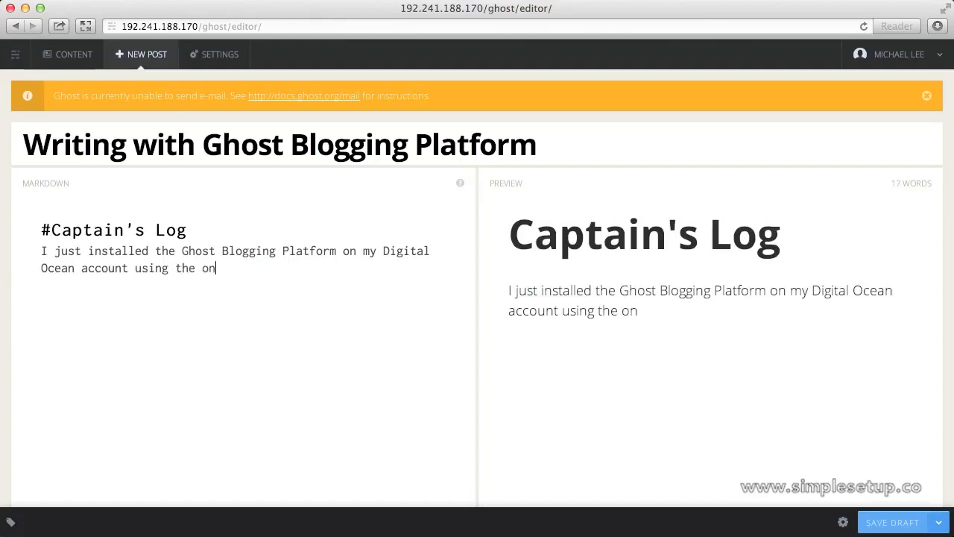
{"action": "type", "text": "e-click "}
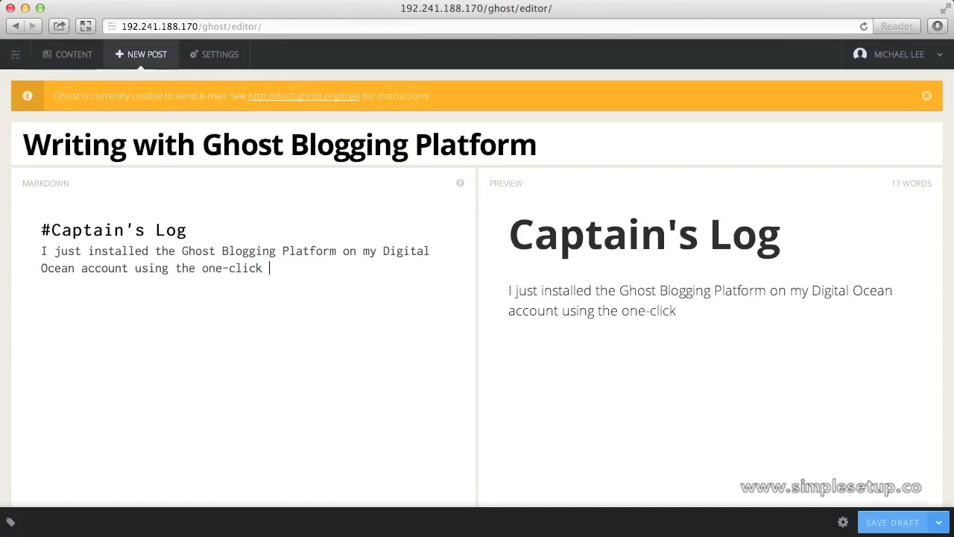
{"action": "type", "text": "application in"}
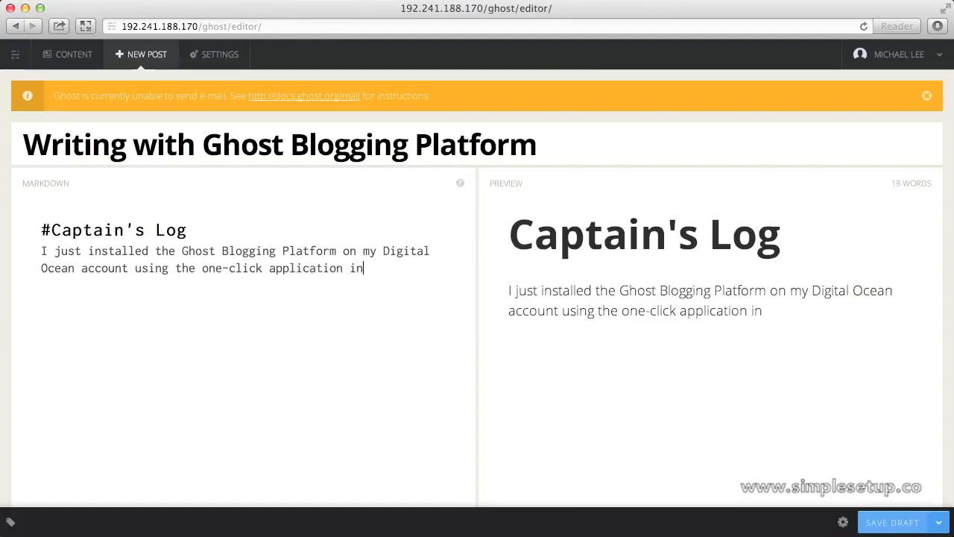
{"action": "type", "text": "stall. It "}
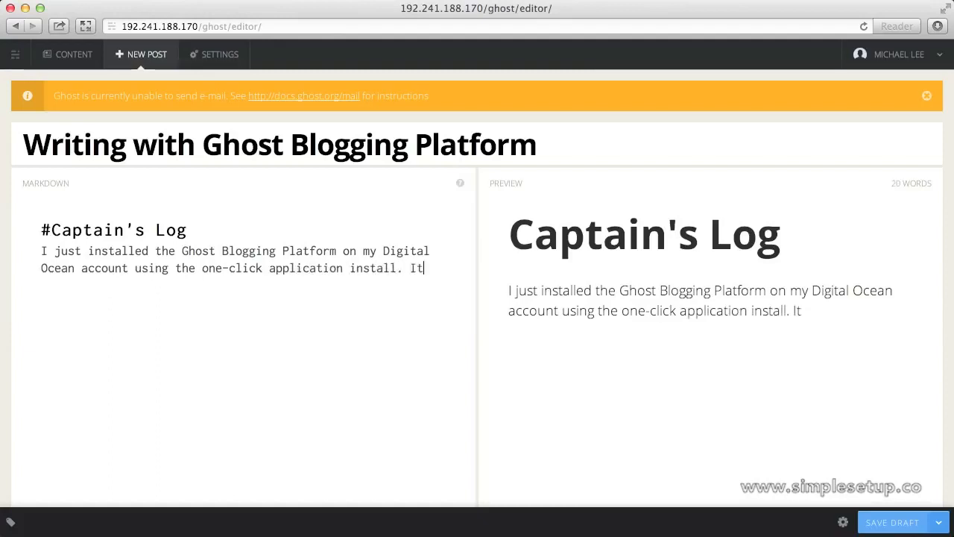
{"action": "type", "text": "is awesome"}
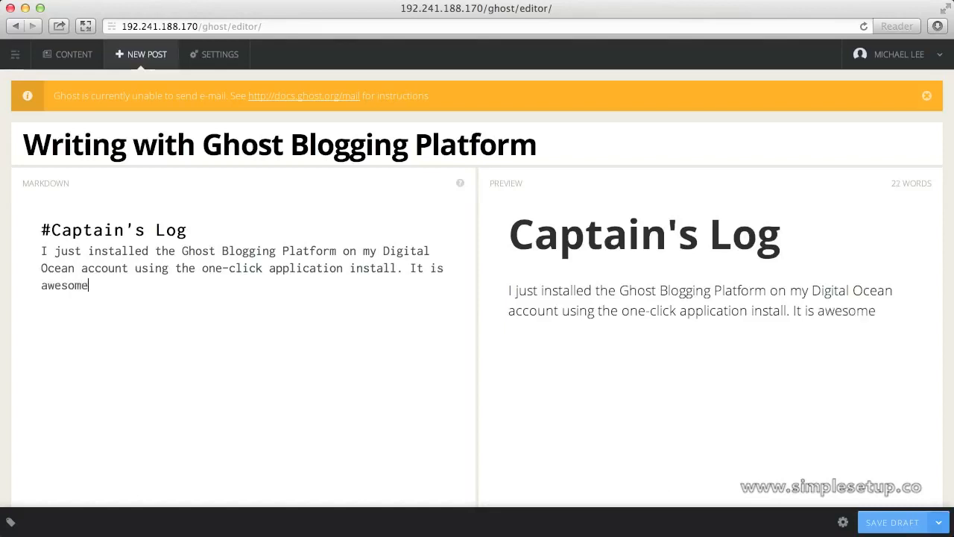
{"action": "type", "text": "sauce!"}
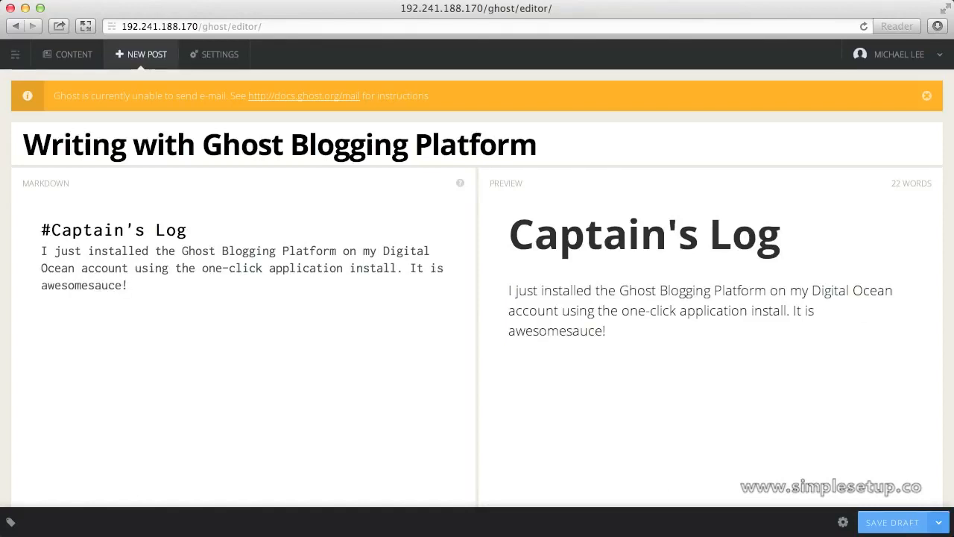
Publish the post using the Publish Now option instead of Save Draft
{"action": "left_click", "coordinate": [937, 523]}
{"action": "left_click", "coordinate": [902, 444]}
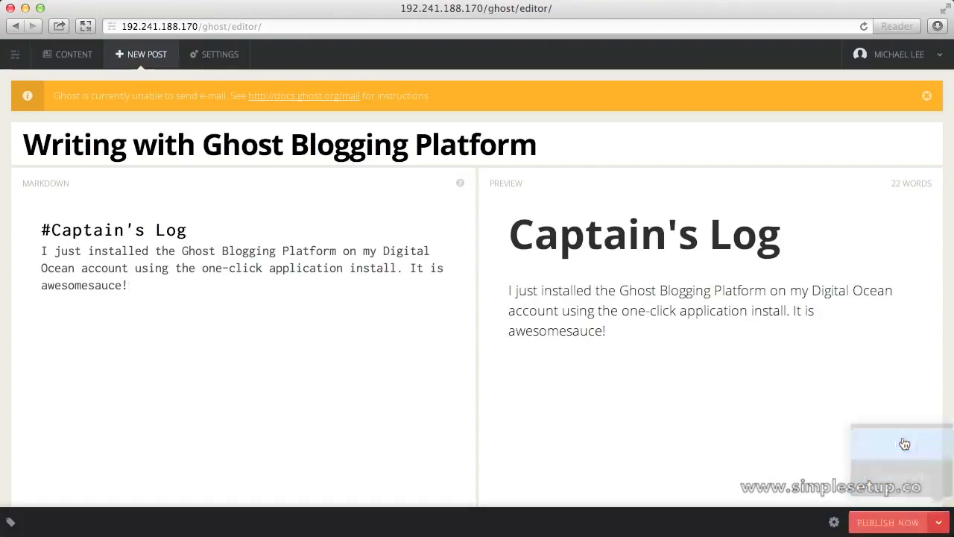
{"action": "left_click", "coordinate": [896, 523]}
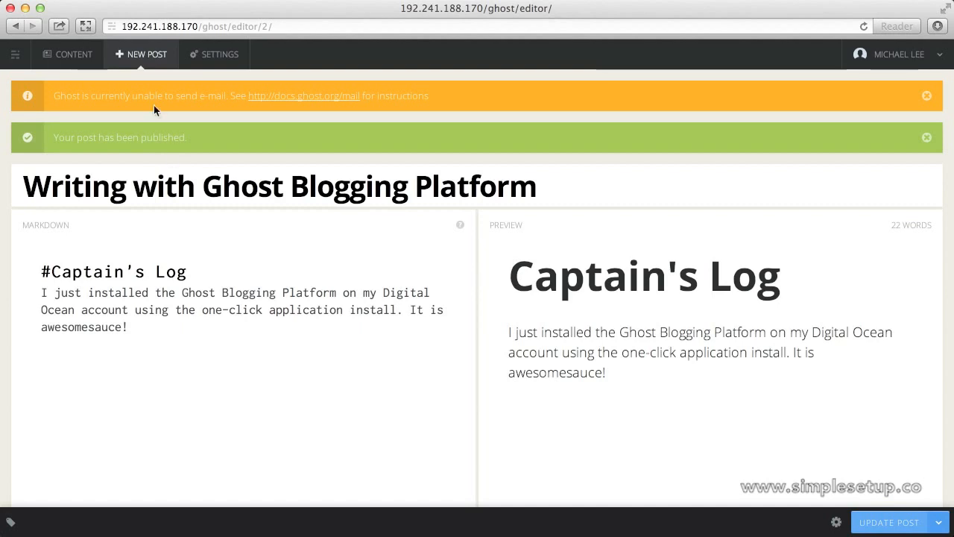
View the public blog, then go back and open the CONTENT list of posts
{"action": "left_click", "coordinate": [25, 53]}
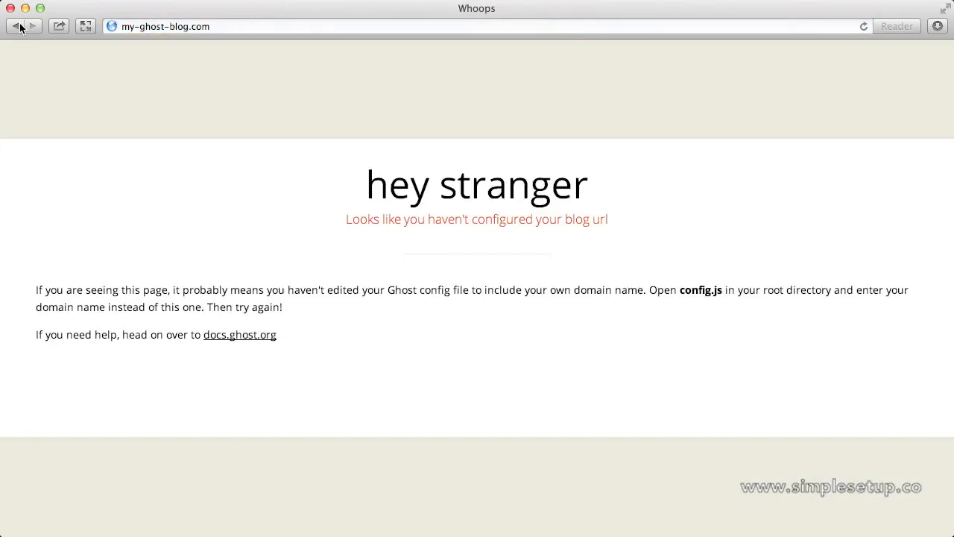
{"action": "left_click", "coordinate": [16, 27]}
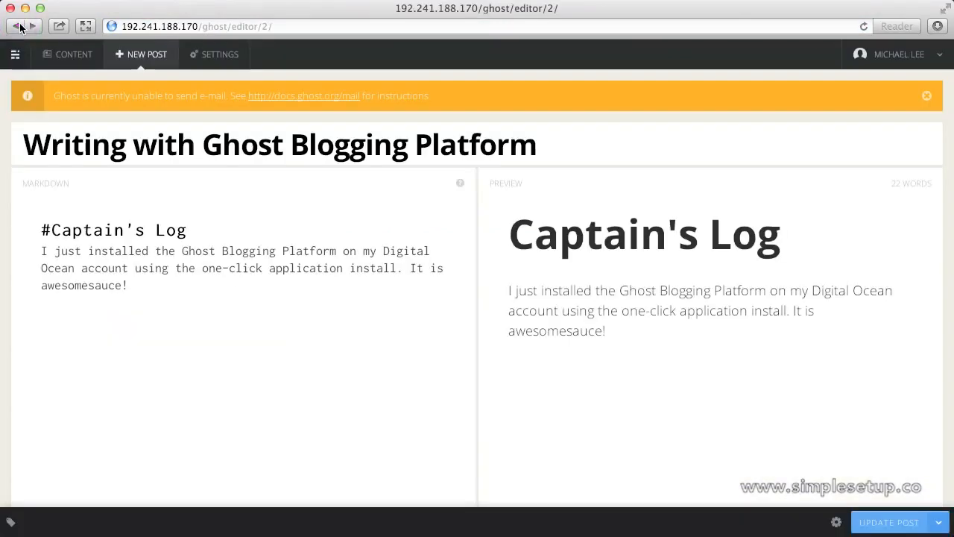
{"action": "left_click", "coordinate": [64, 52]}
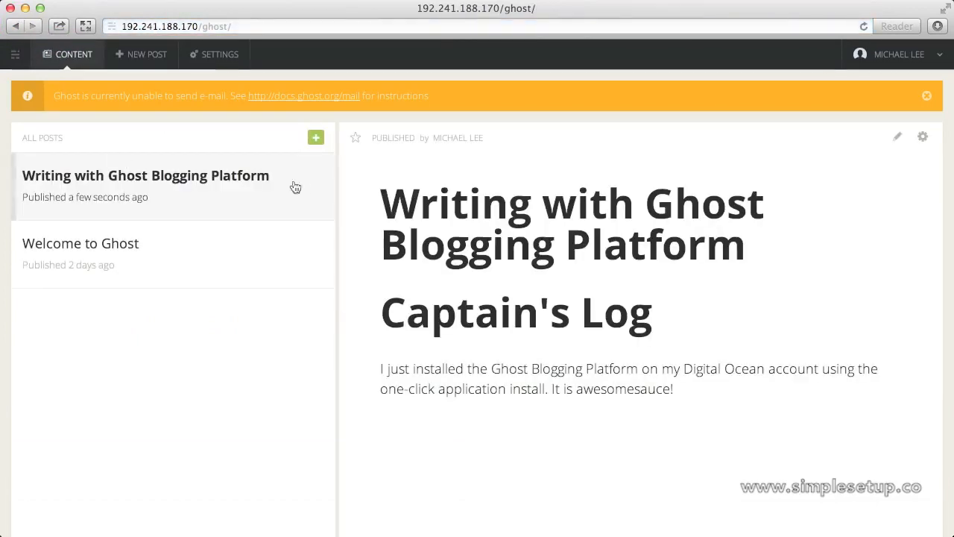
Remove /ghost/ from the address to load the public blog and open the published post
{"action": "left_click", "coordinate": [200, 26]}
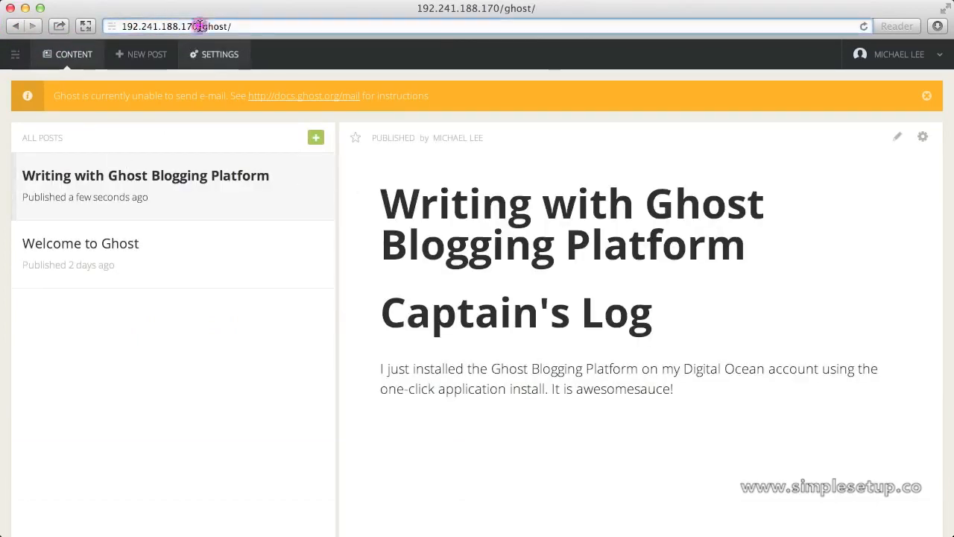
{"action": "left_click_drag", "start_coordinate": [197, 26], "coordinate": [233, 26]}
{"action": "key", "text": "BackSpace"}
{"action": "key", "text": "Return"}
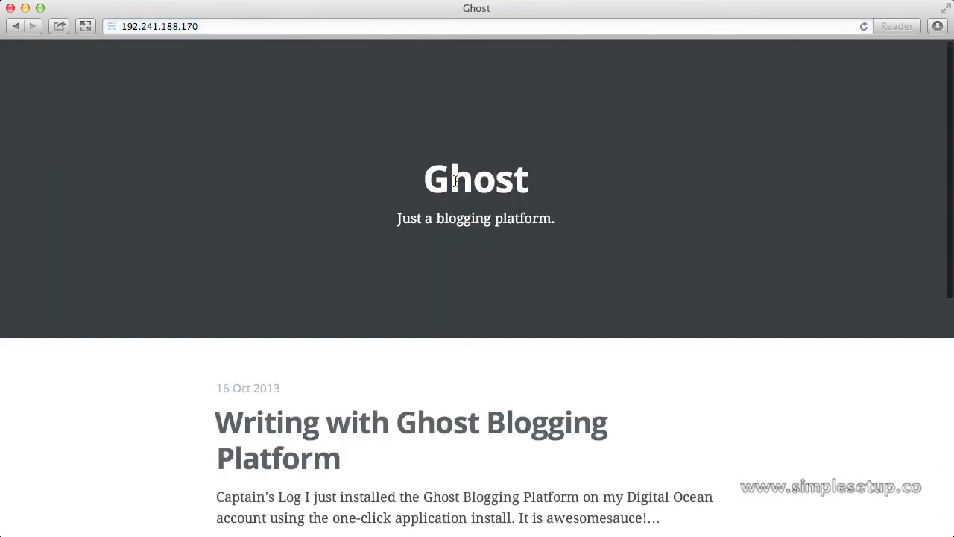
{"action": "scroll", "coordinate": [455, 180], "scroll_direction": "down", "scroll_amount": 5}
{"action": "left_click", "coordinate": [450, 215]}
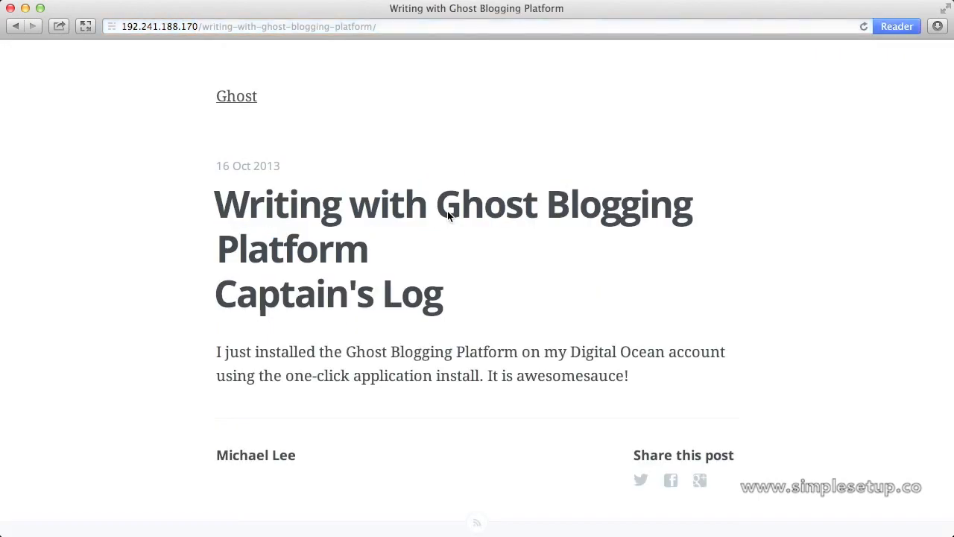
Follow the blog title link to the home page showing the 'hey stranger' warning
{"action": "scroll", "coordinate": [447, 211], "scroll_direction": "down", "scroll_amount": 3}
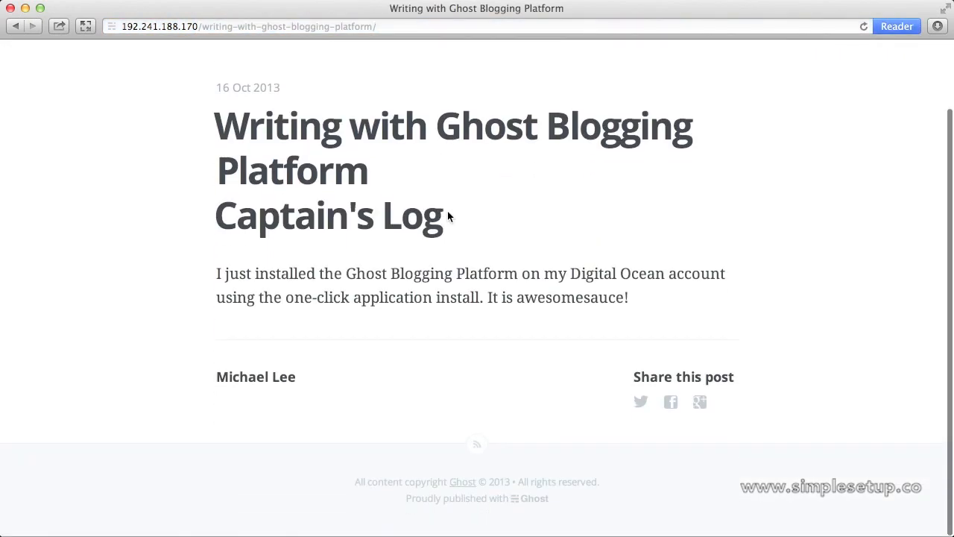
{"action": "scroll", "coordinate": [447, 211], "scroll_direction": "up", "scroll_amount": 3}
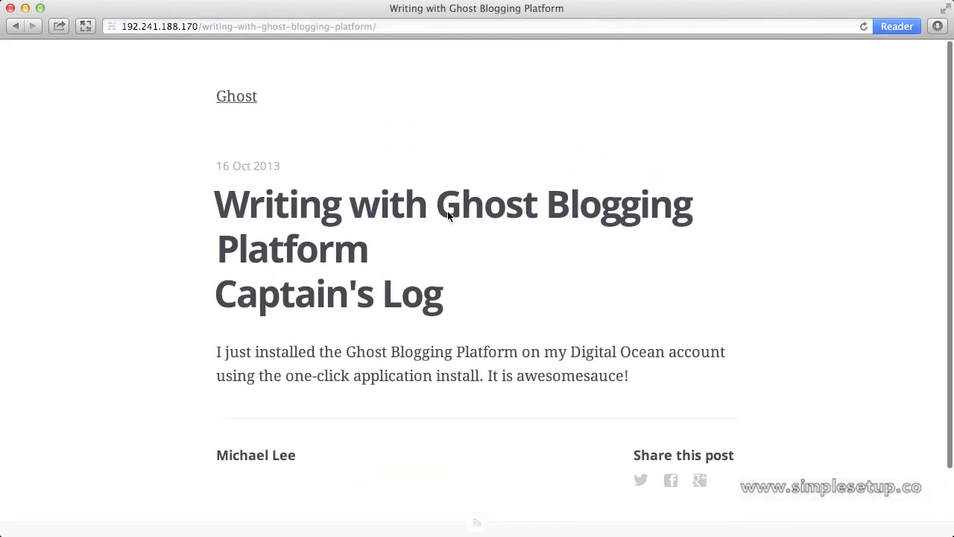
{"action": "left_click", "coordinate": [237, 97]}
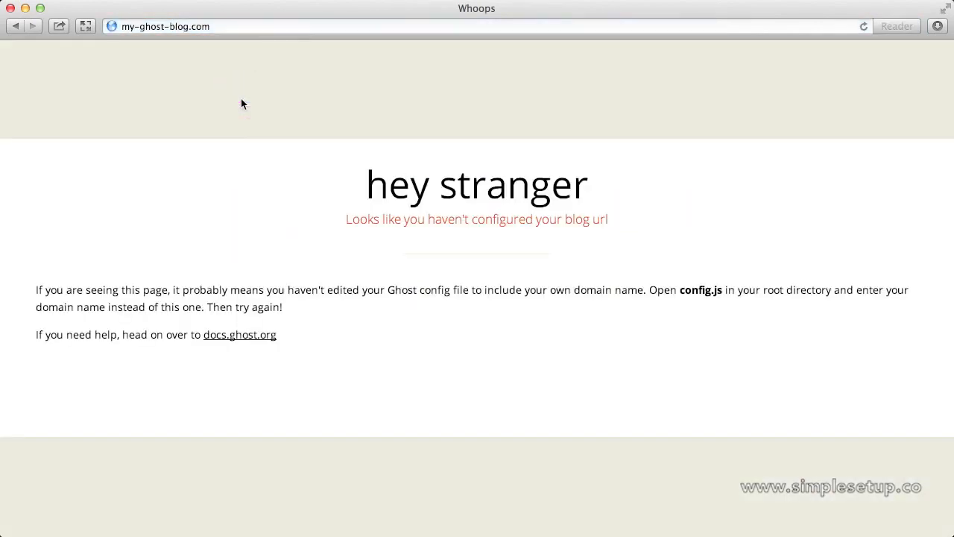
Go to digitalocean.com, log in, and open the DNS settings
{"action": "left_click", "coordinate": [242, 27]}
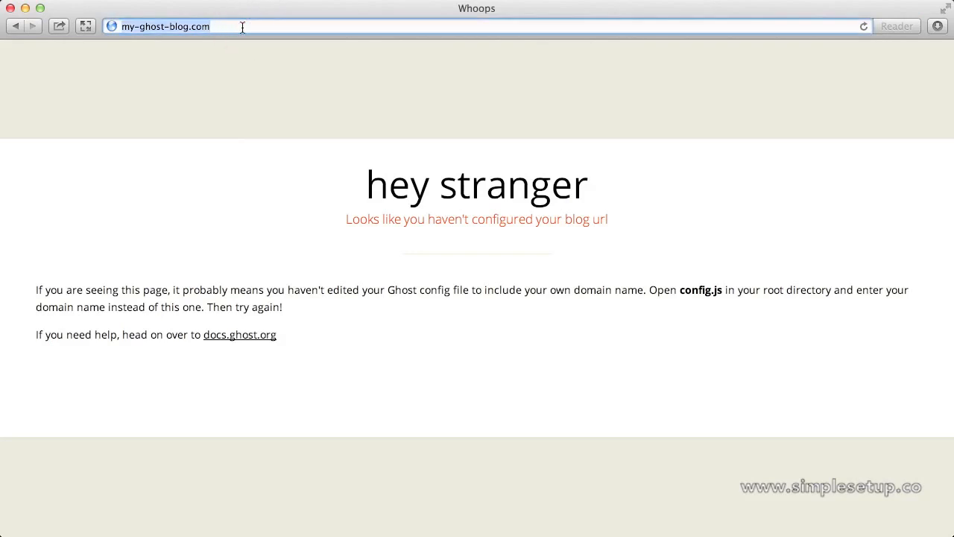
{"action": "type", "text": "digitalocean"}
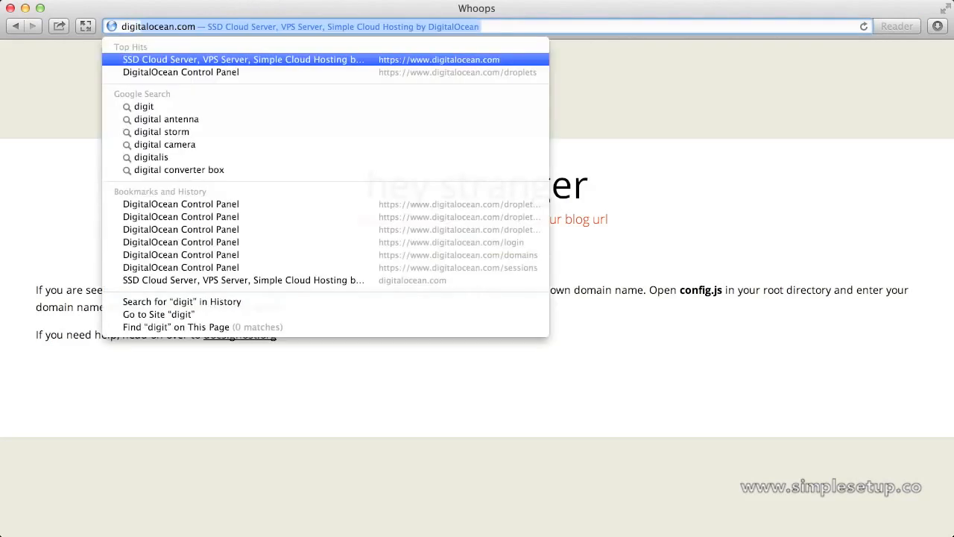
{"action": "key", "text": "Return"}
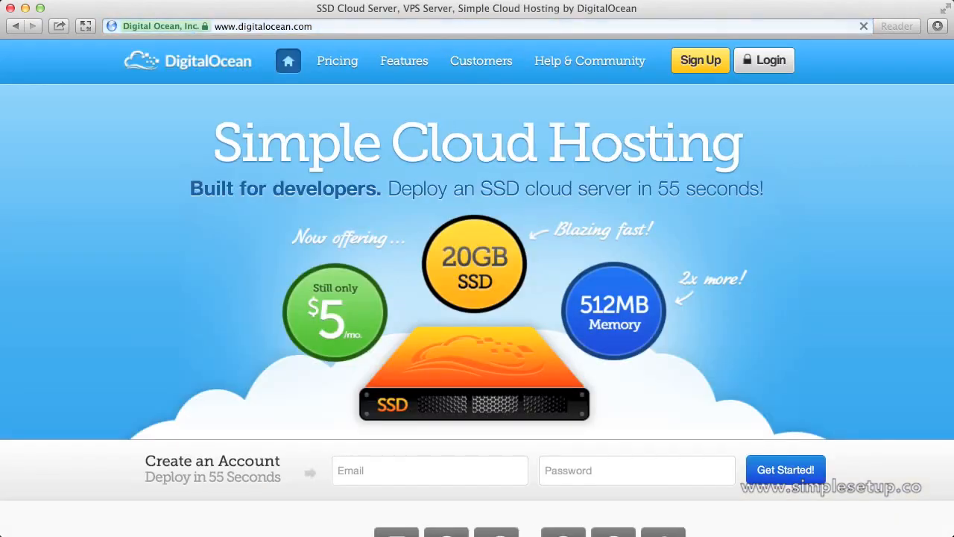
{"action": "left_click", "coordinate": [765, 59]}
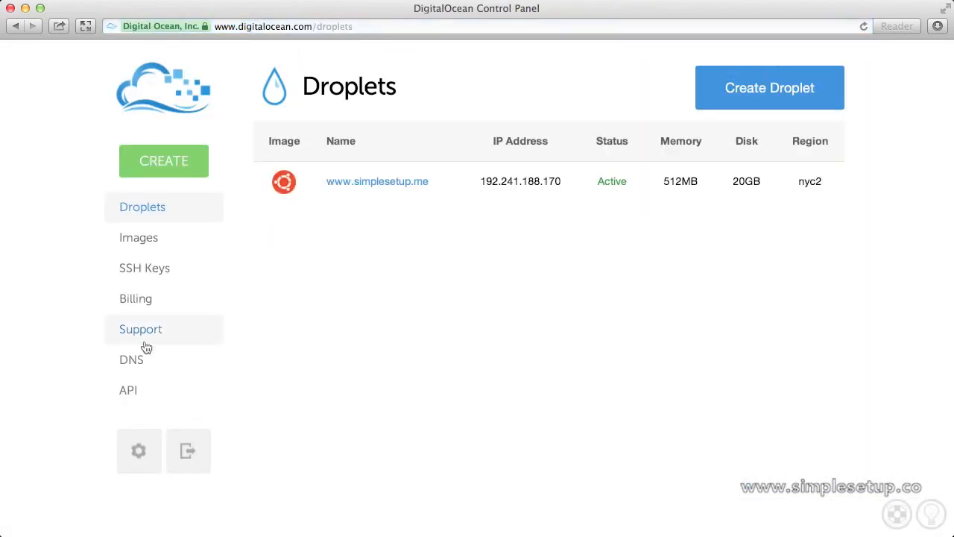
{"action": "left_click", "coordinate": [143, 361]}
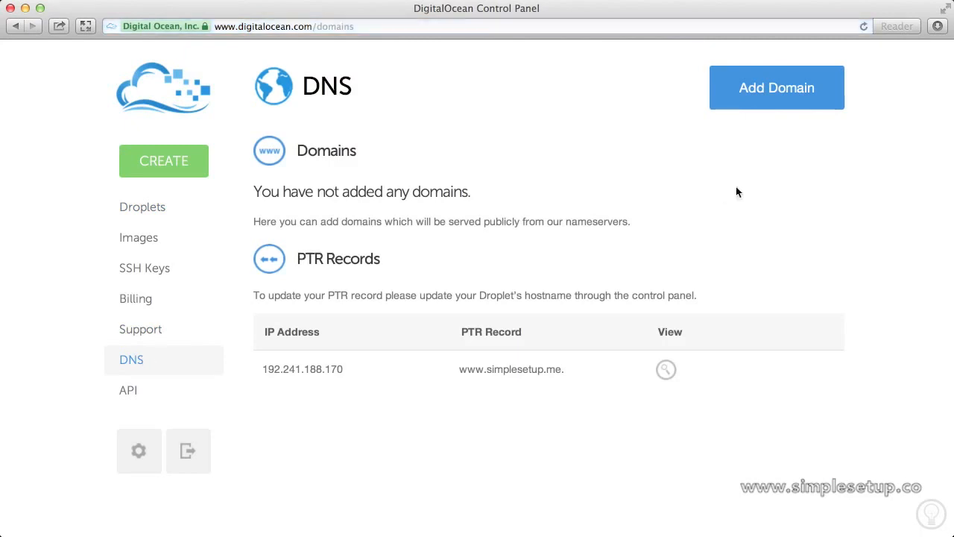
{"action": "left_click", "coordinate": [744, 97]}
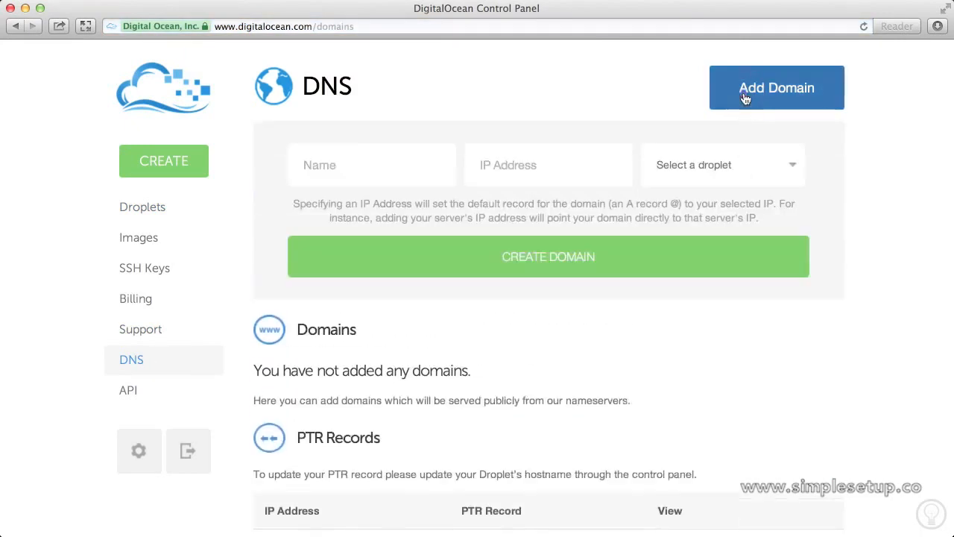
{"action": "left_click", "coordinate": [410, 162]}
{"action": "type", "text": "www.simple"}
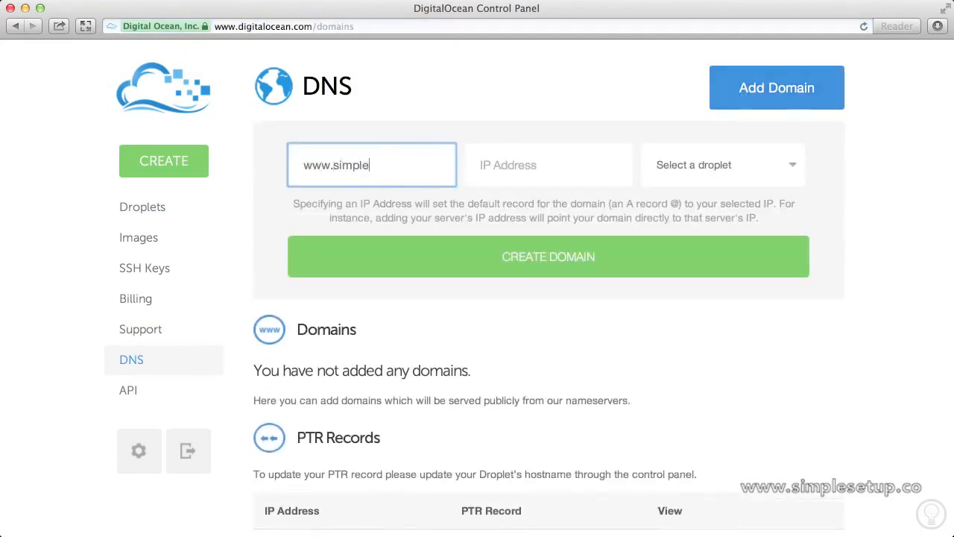
{"action": "type", "text": "setup.me"}
{"action": "key", "text": "Tab"}
{"action": "left_click", "coordinate": [687, 148]}
{"action": "left_click", "coordinate": [690, 154]}
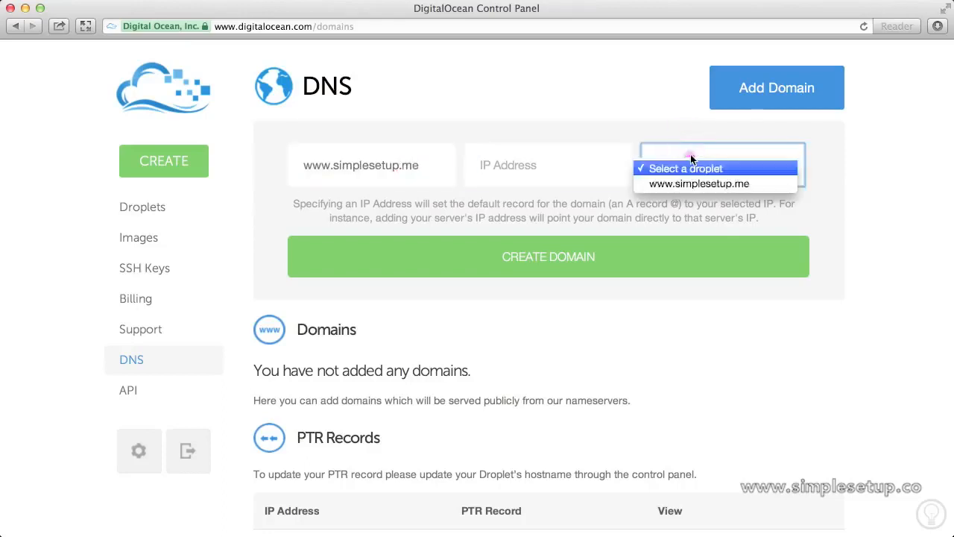
{"action": "left_click", "coordinate": [697, 184]}
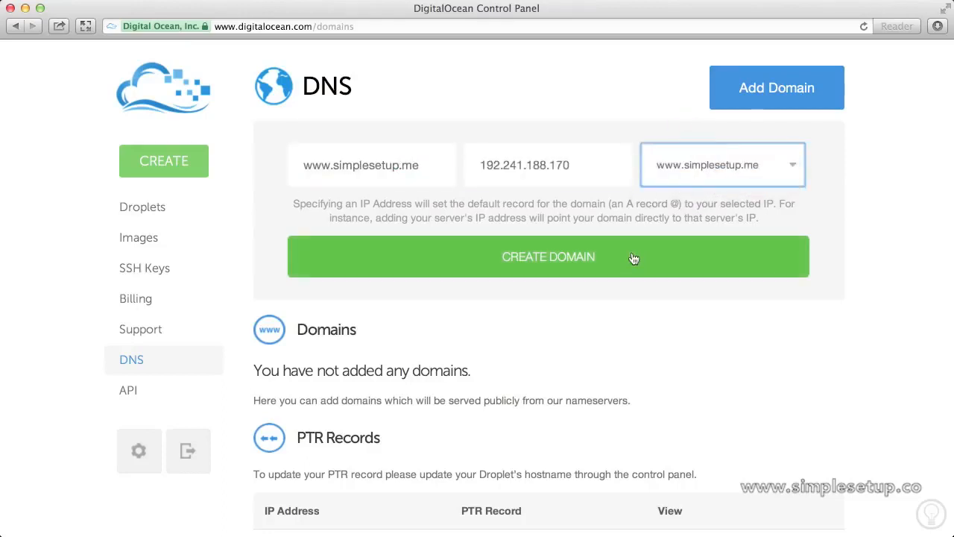
{"action": "left_click", "coordinate": [640, 255]}
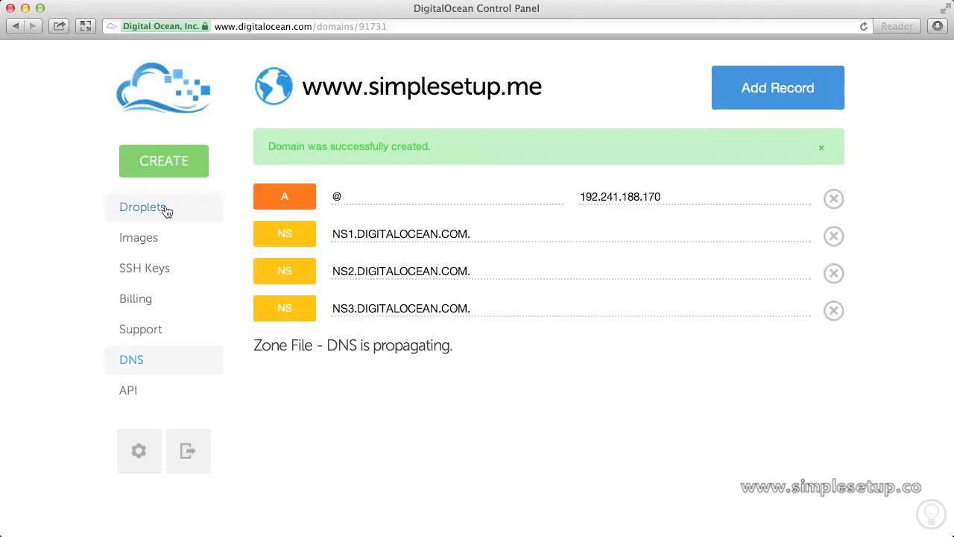
{"action": "left_click", "coordinate": [165, 209]}
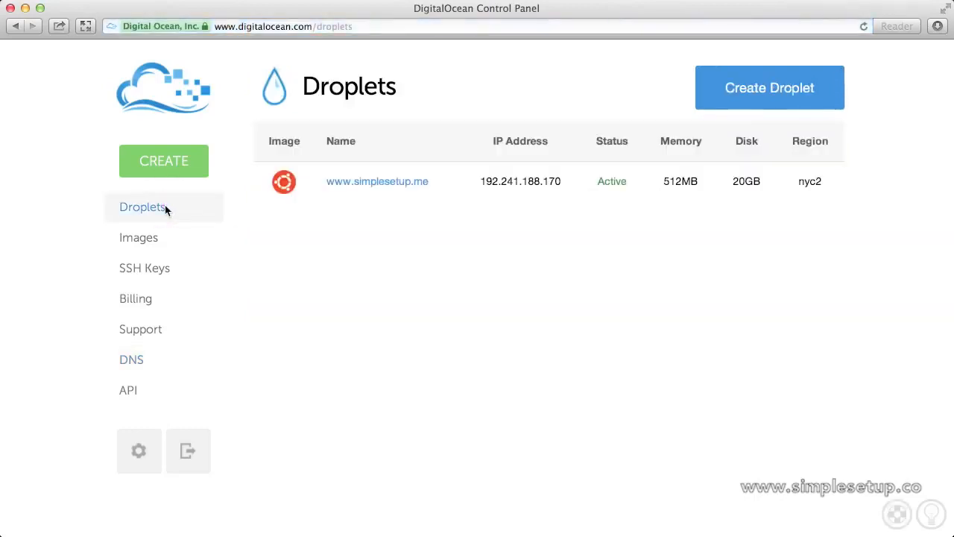
{"action": "left_click", "coordinate": [369, 185]}
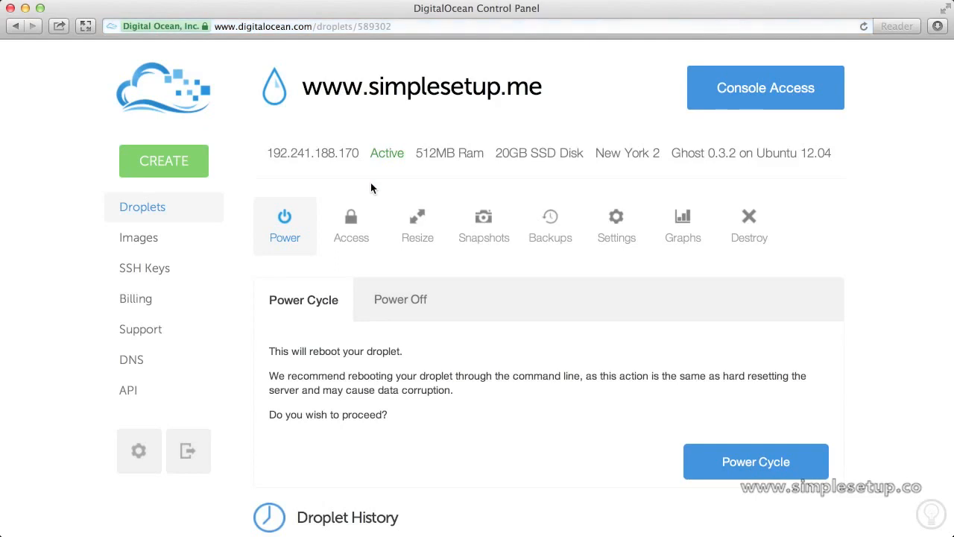
{"action": "left_click", "coordinate": [355, 222]}
{"action": "scroll", "coordinate": [356, 221], "scroll_direction": "down", "scroll_amount": 2}
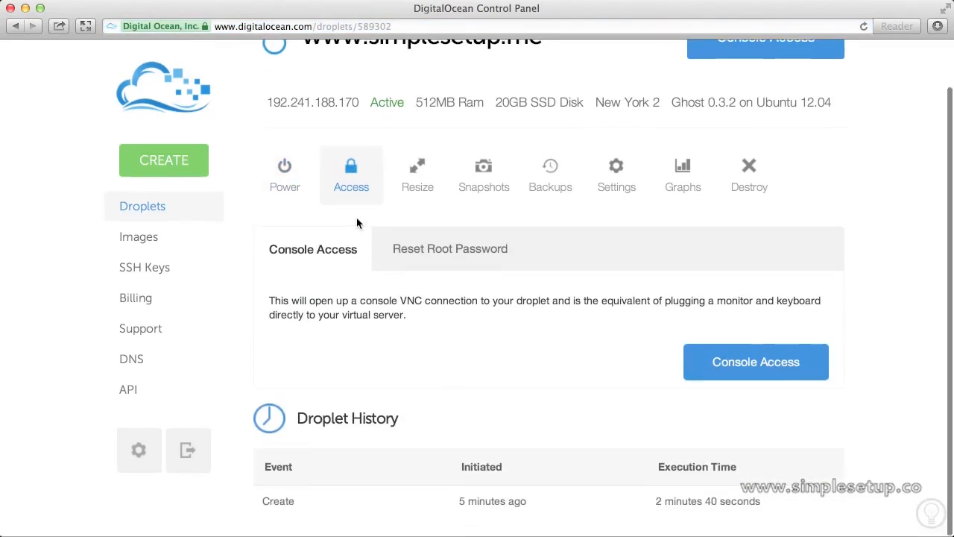
{"action": "left_click", "coordinate": [766, 370]}
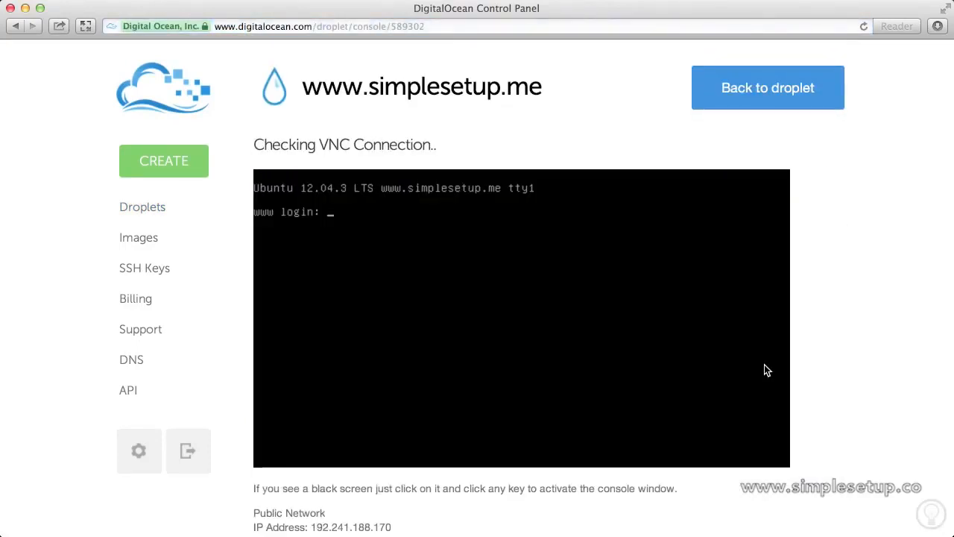
{"action": "type", "text": "root"}
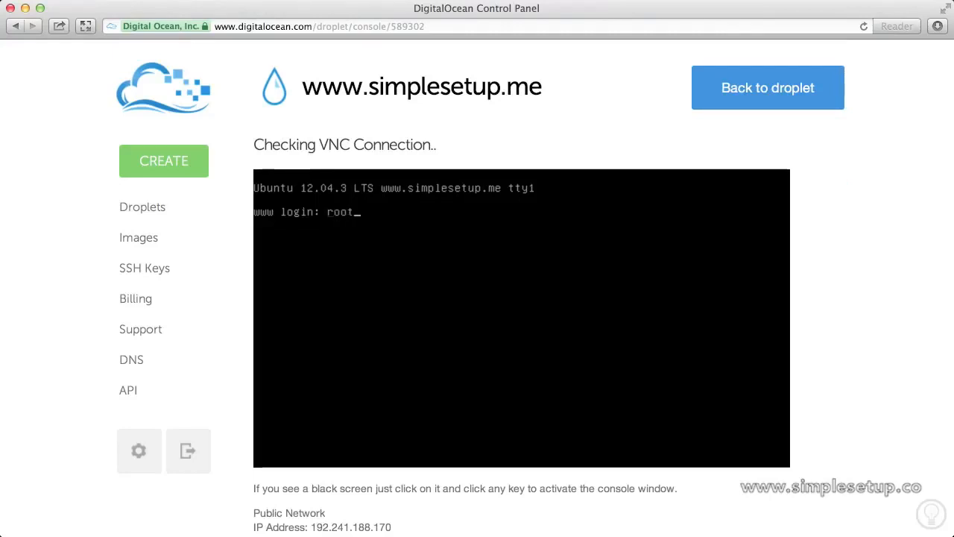
{"action": "key", "text": "Return"}
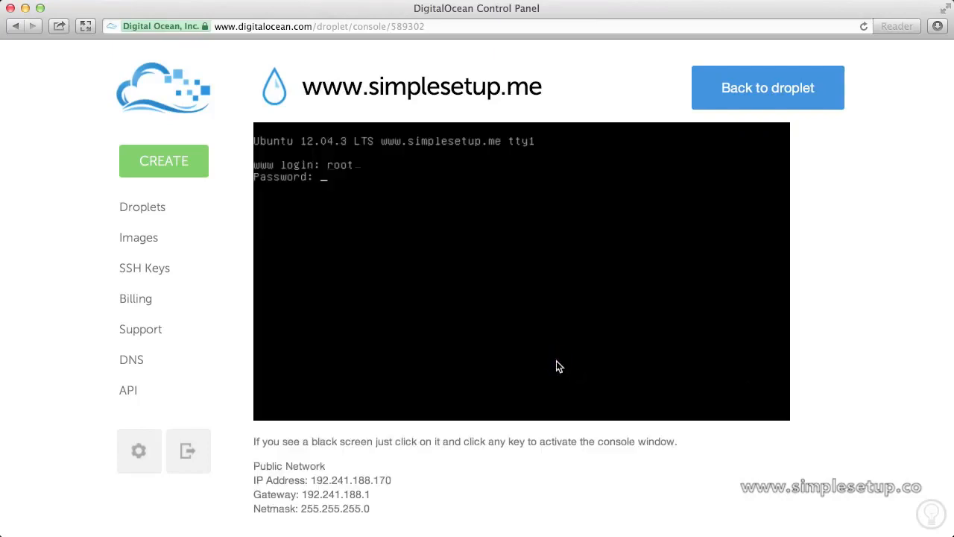
{"action": "key", "text": "Return"}
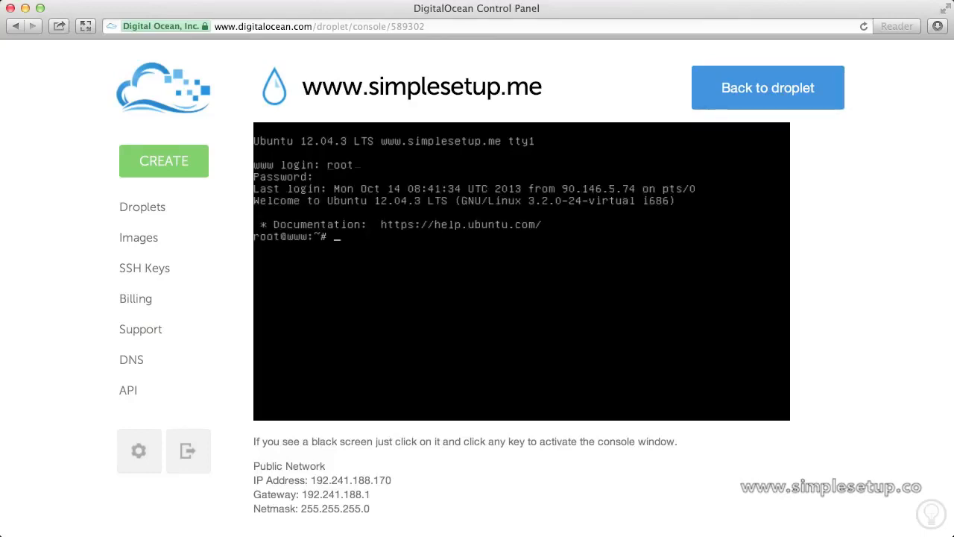
Type 'nano /etc/nginx/conf.d/default.conf' at the prompt to edit the nginx config
{"action": "type", "text": "nano /etc/nginx."}
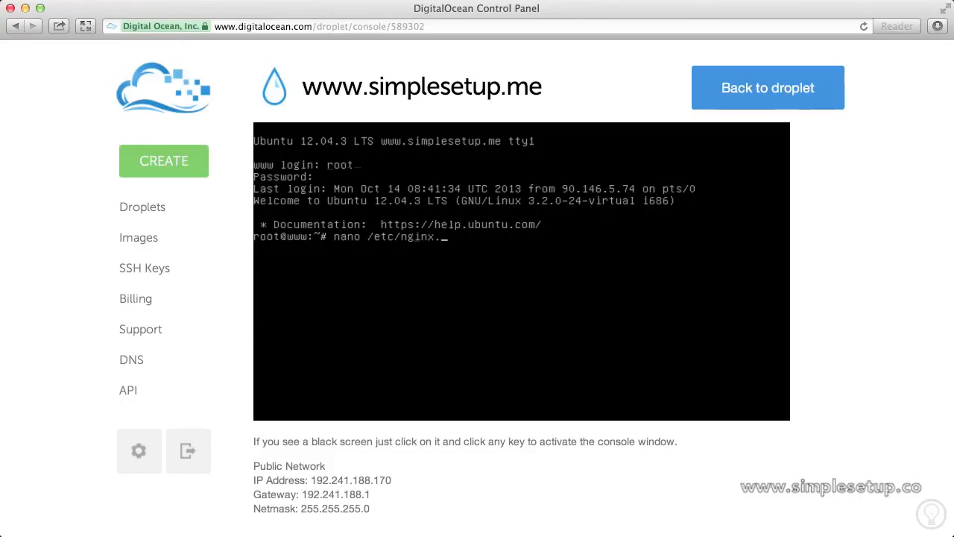
{"action": "key", "text": "BackSpace"}
{"action": "type", "text": "/conf.d/default."}
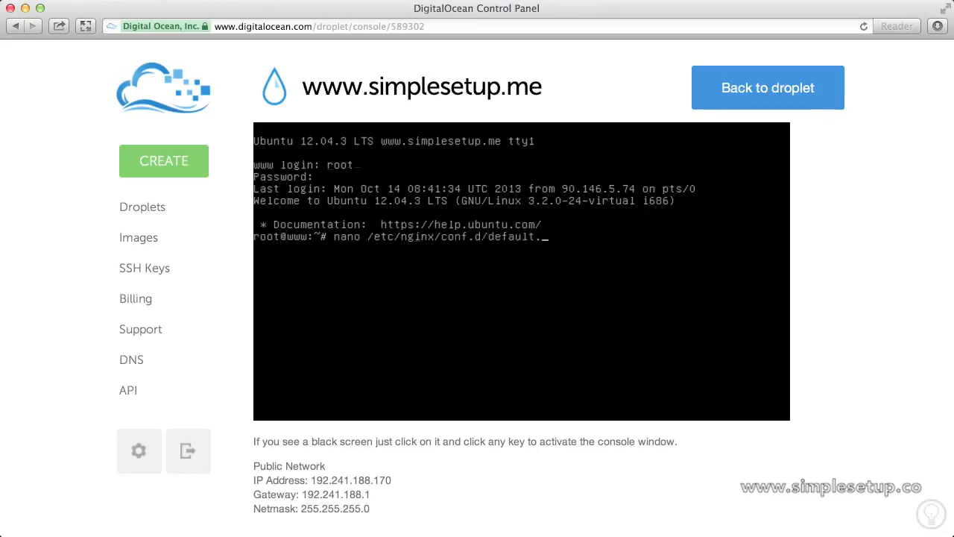
{"action": "type", "text": "conf"}
{"action": "key", "text": "Return"}
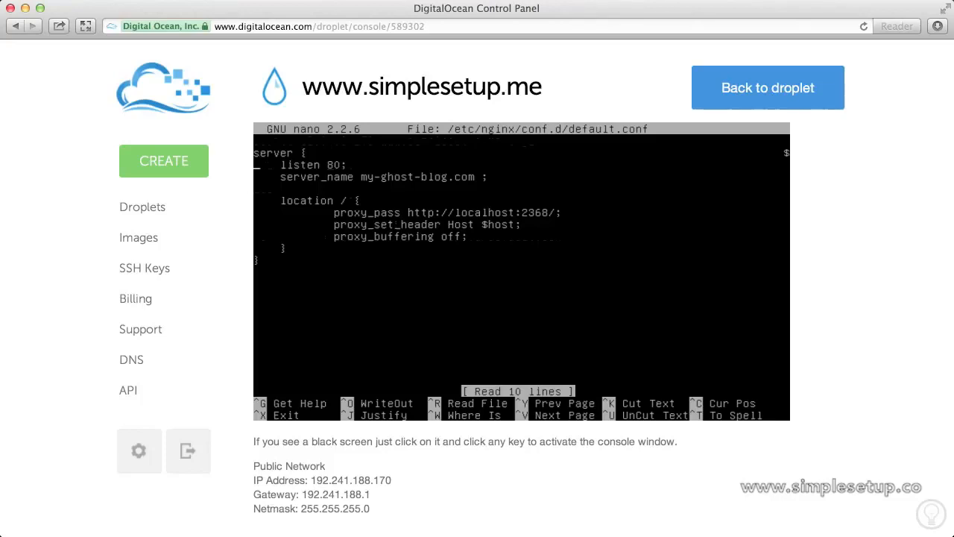
{"action": "key", "text": "Down"}
{"action": "key", "text": "Right"}
{"action": "key", "text": "Right"}
{"action": "key", "text": "Right"}
{"action": "key", "text": "Right"}
{"action": "key", "text": "Right"}
{"action": "key", "text": "Right"}
{"action": "key", "text": "Right"}
{"action": "key", "text": "Right"}
{"action": "key", "text": "Right"}
{"action": "key", "text": "Right"}
{"action": "key", "text": "Right"}
{"action": "key", "text": "Right"}
{"action": "key", "text": "Right"}
{"action": "key", "text": "Right"}
{"action": "key", "text": "Right"}
{"action": "key", "text": "Right"}
{"action": "key", "text": "Right"}
{"action": "key", "text": "Right"}
{"action": "key", "text": "Right"}
{"action": "key", "text": "Right"}
{"action": "key", "text": "Right"}
{"action": "key", "text": "Right"}
{"action": "key", "text": "Right"}
{"action": "key", "text": "Right"}
{"action": "key", "text": "Right"}
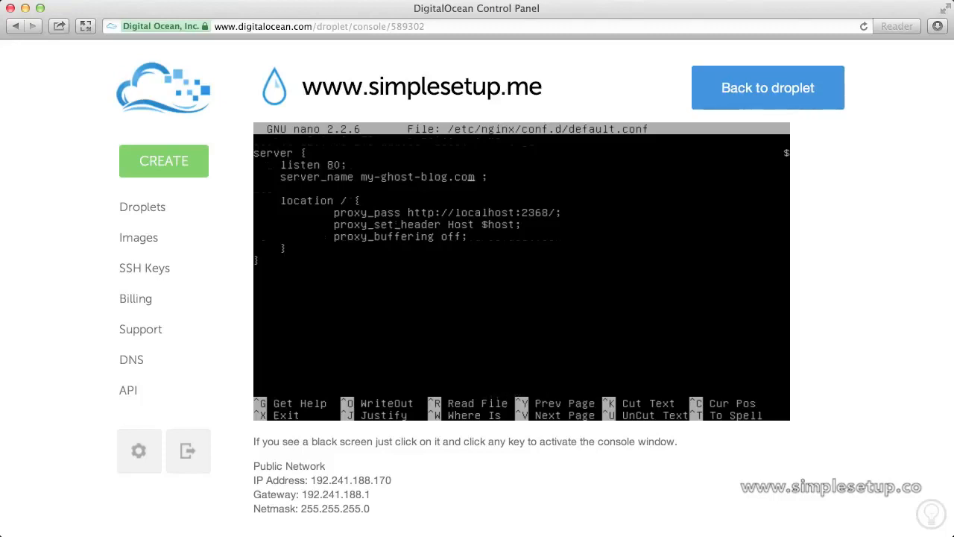
{"action": "key", "text": "BackSpace"}
{"action": "key", "text": "BackSpace"}
{"action": "key", "text": "BackSpace"}
{"action": "key", "text": "BackSpace"}
{"action": "key", "text": "BackSpace"}
{"action": "key", "text": "BackSpace"}
{"action": "key", "text": "BackSpace"}
{"action": "key", "text": "BackSpace"}
{"action": "key", "text": "BackSpace"}
{"action": "key", "text": "BackSpace"}
{"action": "key", "text": "BackSpace"}
{"action": "key", "text": "BackSpace"}
{"action": "key", "text": "BackSpace"}
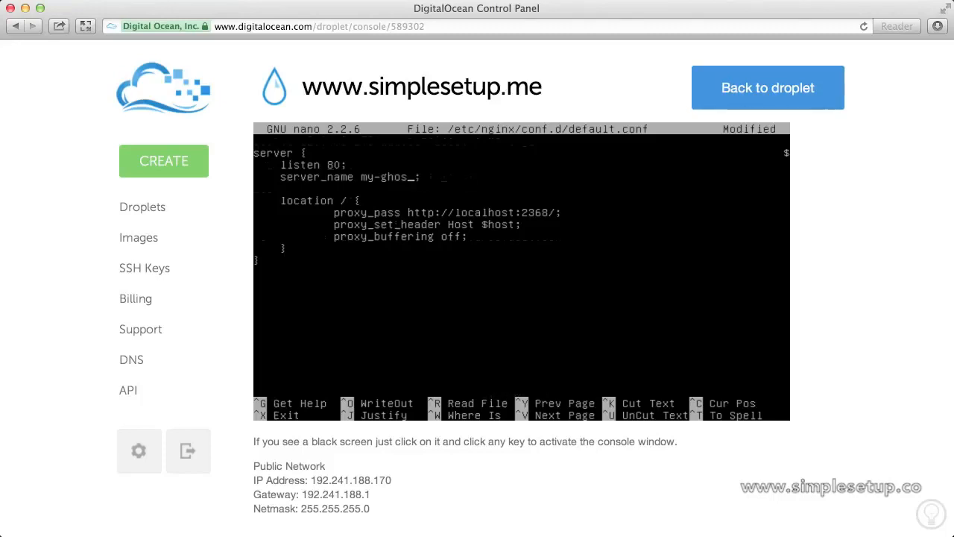
{"action": "key", "text": "BackSpace"}
{"action": "key", "text": "BackSpace"}
{"action": "key", "text": "BackSpace"}
{"action": "key", "text": "BackSpace"}
{"action": "type", "text": "www.simple"}
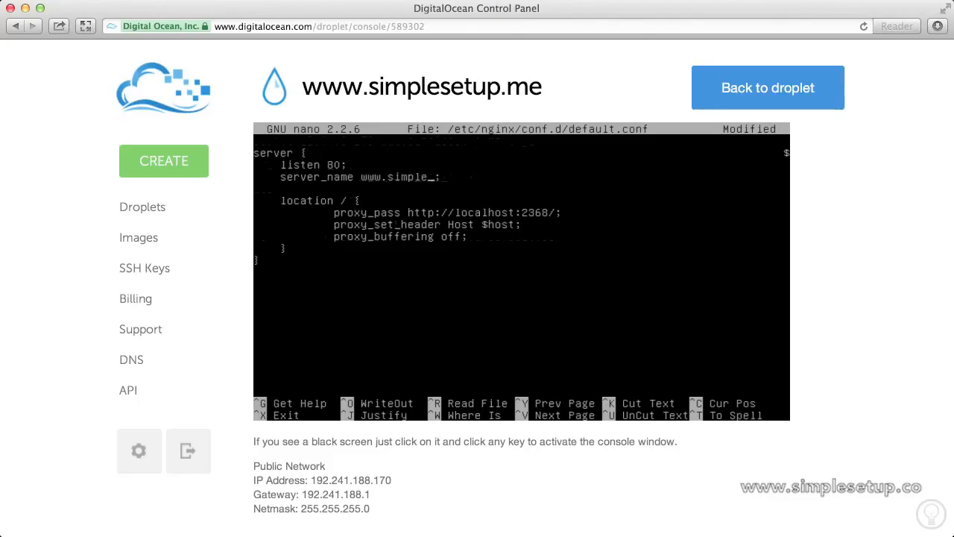
{"action": "type", "text": "setup.me"}
{"action": "key", "text": "ctrl+x"}
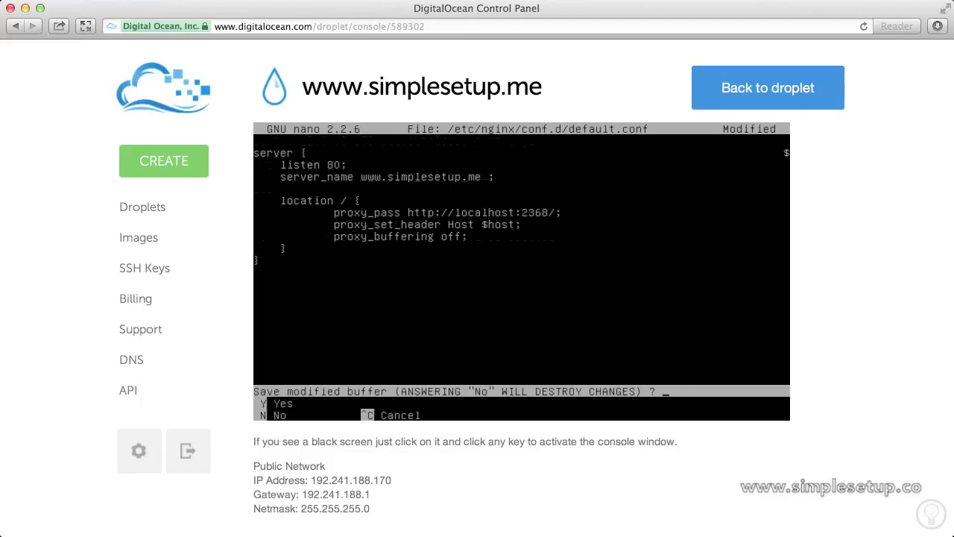
{"action": "key", "text": "y"}
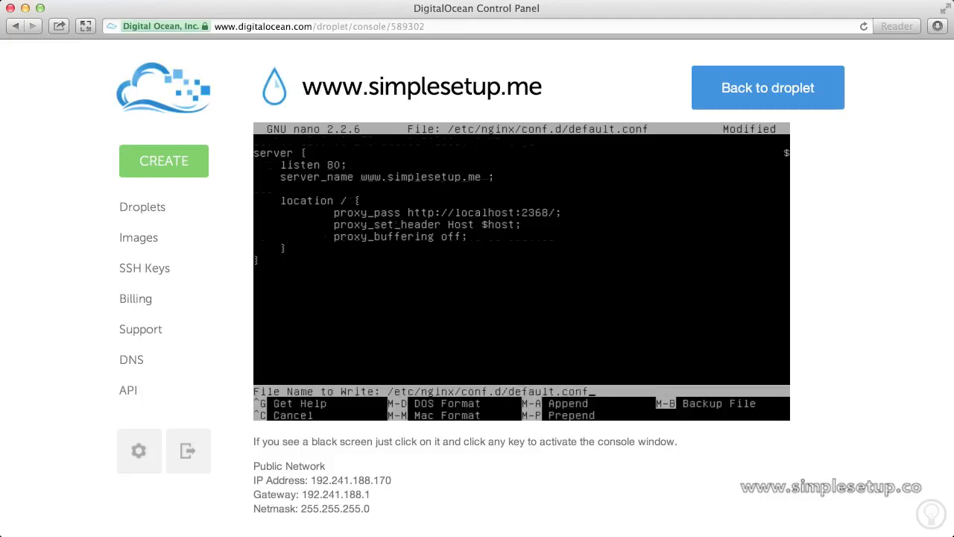
{"action": "key", "text": "Return"}
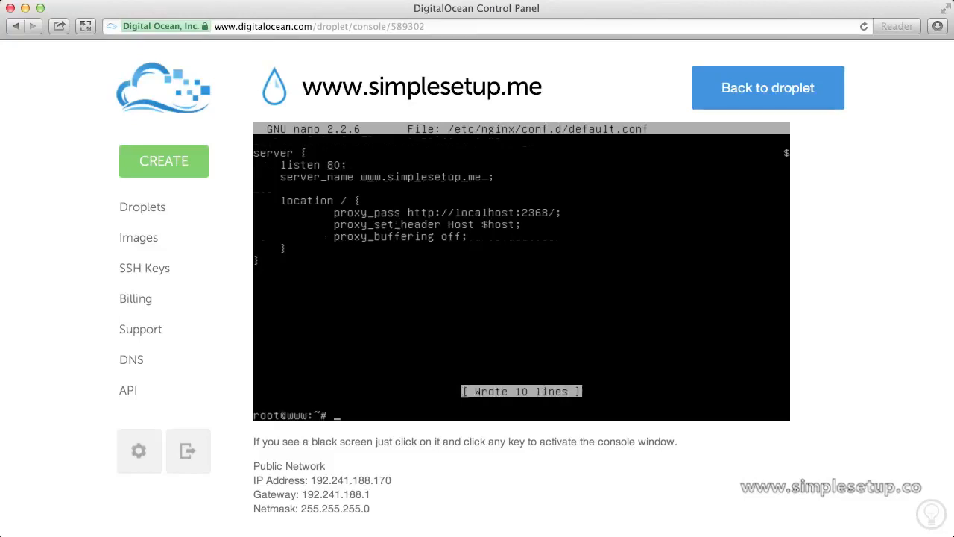
{"action": "type", "text": "nano /var/www/ghost/config"}
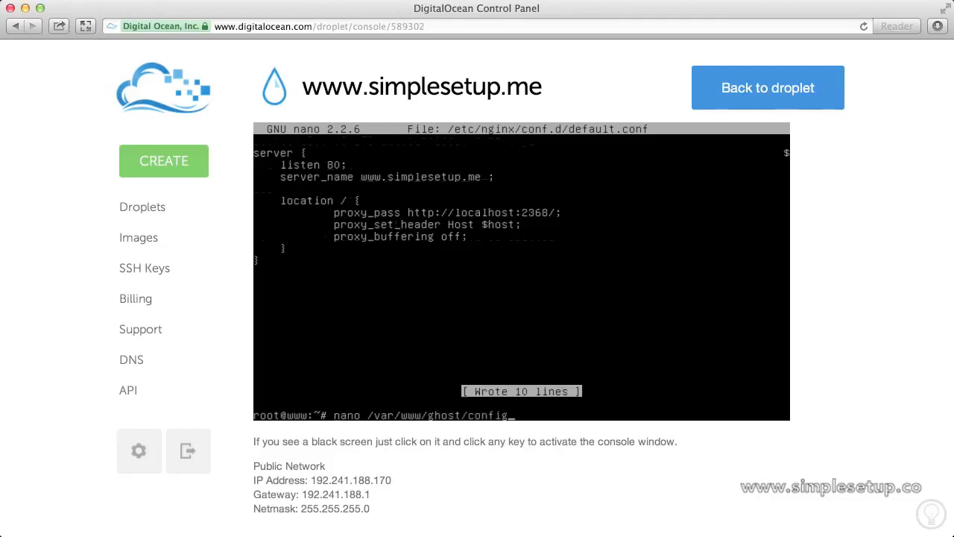
Open /var/www/ghost/config.js in nano and move to the production url line
{"action": "type", "text": ".js"}
{"action": "key", "text": "Return"}
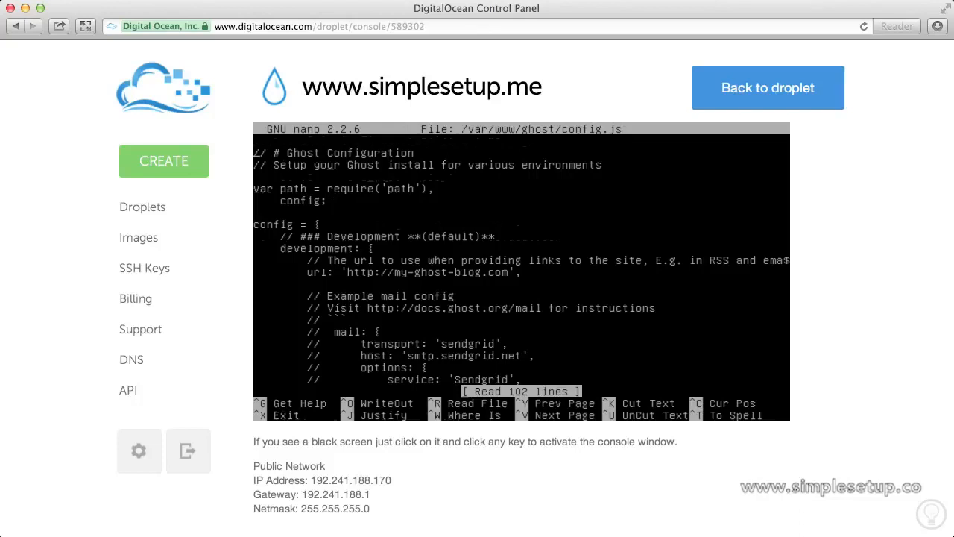
{"action": "key", "text": "Down"}
{"action": "key", "text": "Down"}
{"action": "key", "text": "Down"}
{"action": "key", "text": "Down"}
{"action": "key", "text": "Down"}
{"action": "key", "text": "Down"}
{"action": "key", "text": "Down"}
{"action": "key", "text": "Down"}
{"action": "key", "text": "Down"}
{"action": "key", "text": "Down"}
{"action": "key", "text": "Down"}
{"action": "key", "text": "Down"}
{"action": "key", "text": "Down"}
{"action": "key", "text": "Down"}
{"action": "key", "text": "Down"}
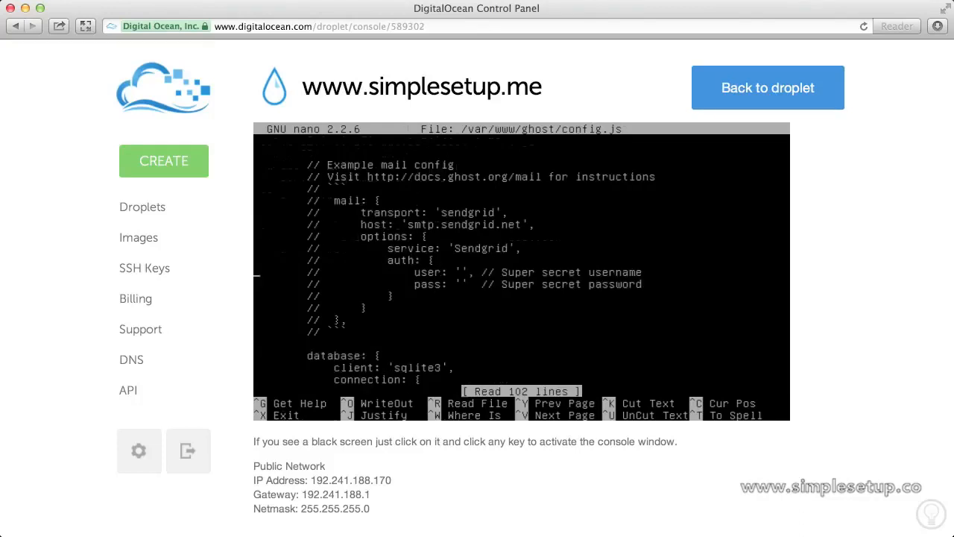
{"action": "key", "text": "Down"}
{"action": "key", "text": "Down"}
{"action": "key", "text": "Down"}
{"action": "key", "text": "Down"}
{"action": "key", "text": "Down"}
{"action": "key", "text": "Down"}
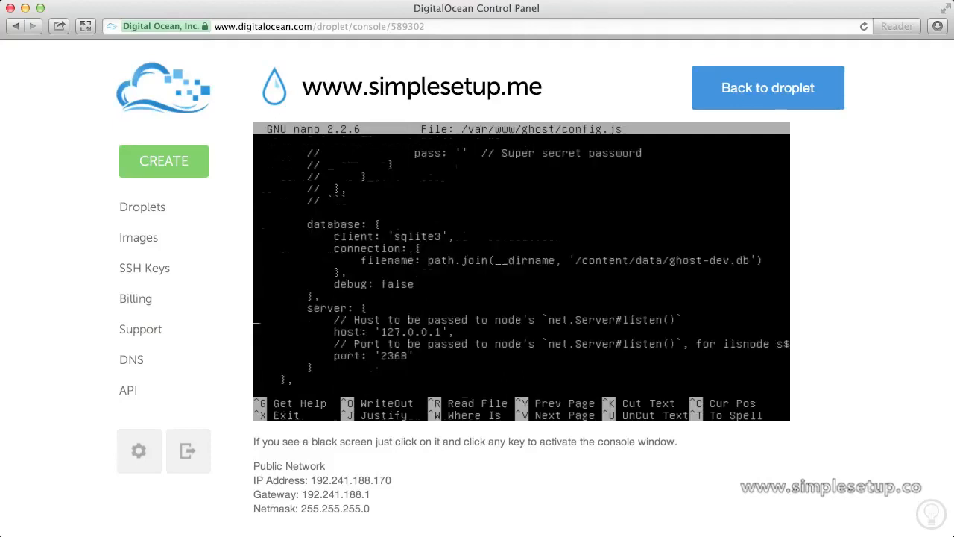
{"action": "key", "text": "Down"}
{"action": "key", "text": "Down"}
{"action": "key", "text": "Down"}
{"action": "key", "text": "Down"}
{"action": "key", "text": "Down"}
{"action": "key", "text": "Down"}
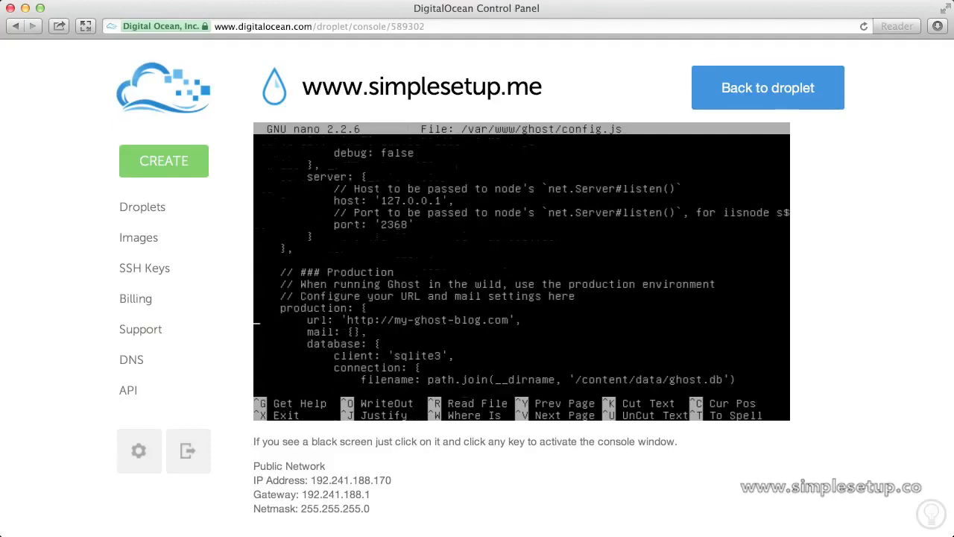
{"action": "key", "text": "Down"}
{"action": "key", "text": "Down"}
{"action": "key", "text": "Down"}
{"action": "key", "text": "Down"}
{"action": "key", "text": "Down"}
{"action": "key", "text": "Down"}
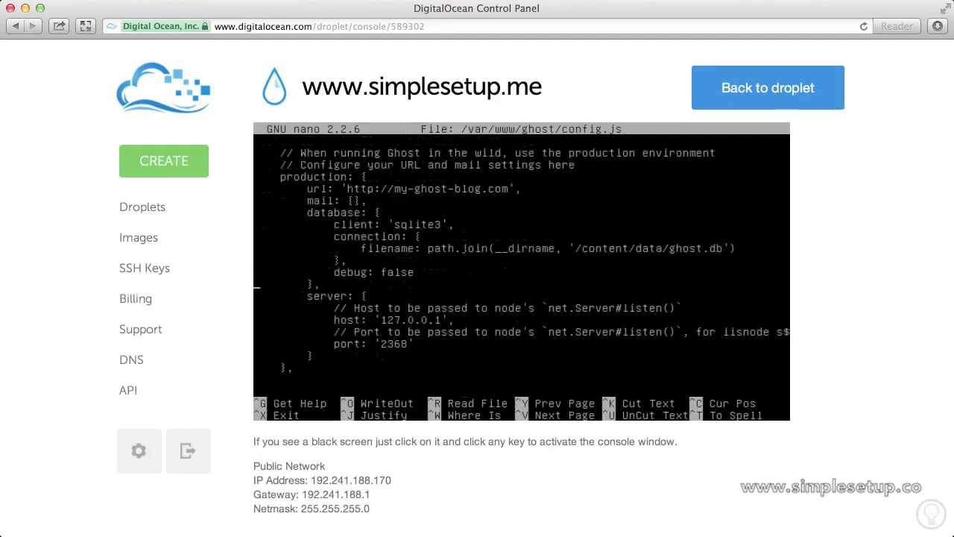
{"action": "key", "text": "Right"}
{"action": "key", "text": "Right"}
{"action": "key", "text": "Right"}
{"action": "key", "text": "Right"}
{"action": "key", "text": "Up"}
{"action": "key", "text": "Right"}
{"action": "key", "text": "Right"}
{"action": "key", "text": "Right"}
{"action": "key", "text": "Right"}
{"action": "key", "text": "Right"}
{"action": "key", "text": "Right"}
{"action": "key", "text": "Right"}
{"action": "key", "text": "Right"}
{"action": "key", "text": "Right"}
{"action": "key", "text": "Right"}
{"action": "key", "text": "Right"}
{"action": "key", "text": "Right"}
{"action": "key", "text": "Delete"}
{"action": "key", "text": "BackSpace"}
{"action": "key", "text": "BackSpace"}
{"action": "key", "text": "BackSpace"}
{"action": "key", "text": "BackSpace"}
{"action": "key", "text": "BackSpace"}
{"action": "key", "text": "BackSpace"}
{"action": "key", "text": "BackSpace"}
{"action": "key", "text": "BackSpace"}
{"action": "key", "text": "BackSpace"}
{"action": "key", "text": "BackSpace"}
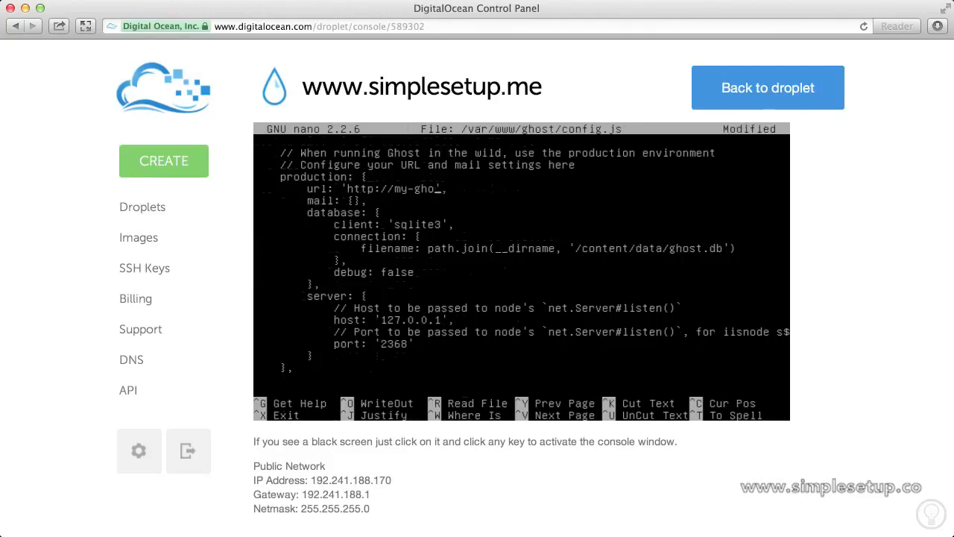
{"action": "key", "text": "BackSpace"}
{"action": "key", "text": "BackSpace"}
{"action": "key", "text": "BackSpace"}
{"action": "key", "text": "BackSpace"}
{"action": "key", "text": "BackSpace"}
{"action": "key", "text": "BackSpace"}
{"action": "type", "text": "www.simplese"}
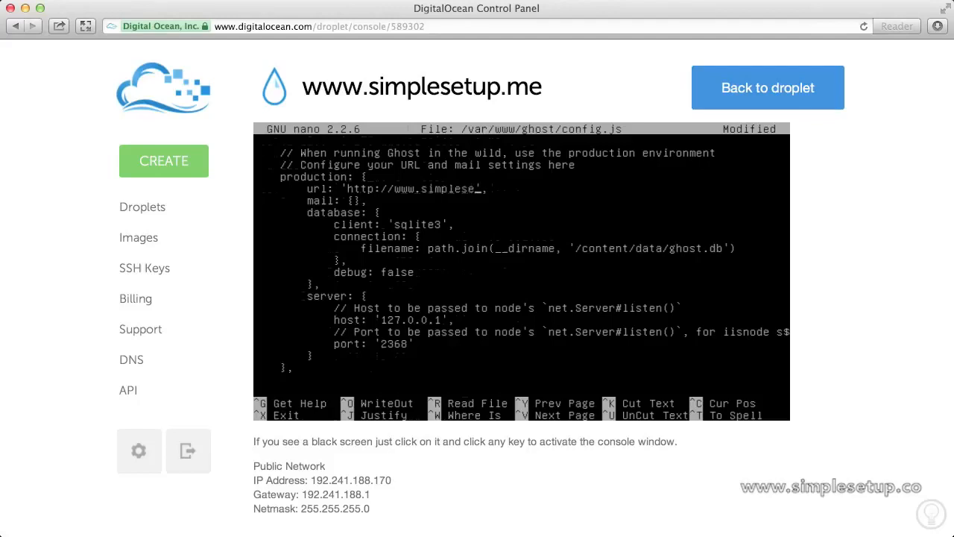
{"action": "type", "text": "tup.mex"}
{"action": "key", "text": "BackSpace"}
{"action": "key", "text": "ctrl+c"}
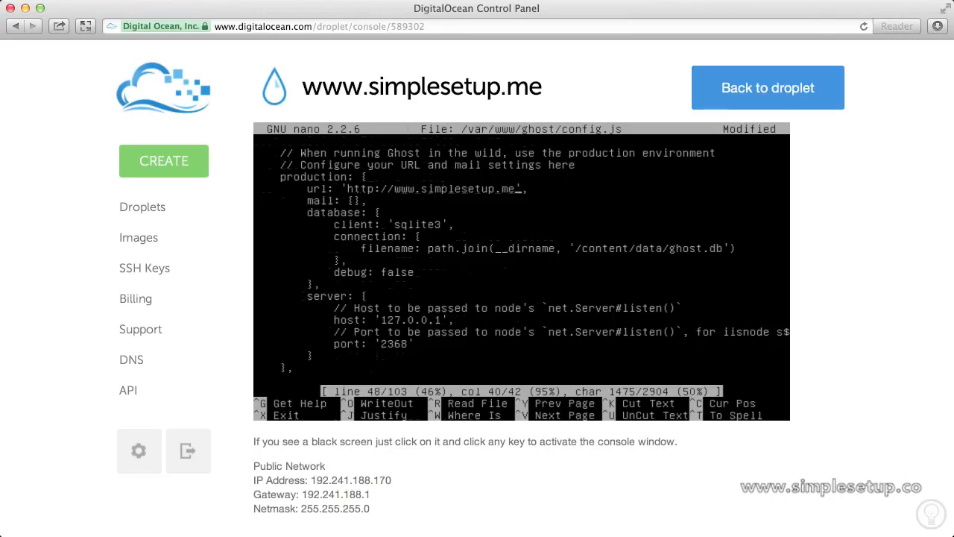
{"action": "key", "text": "ctrl+x"}
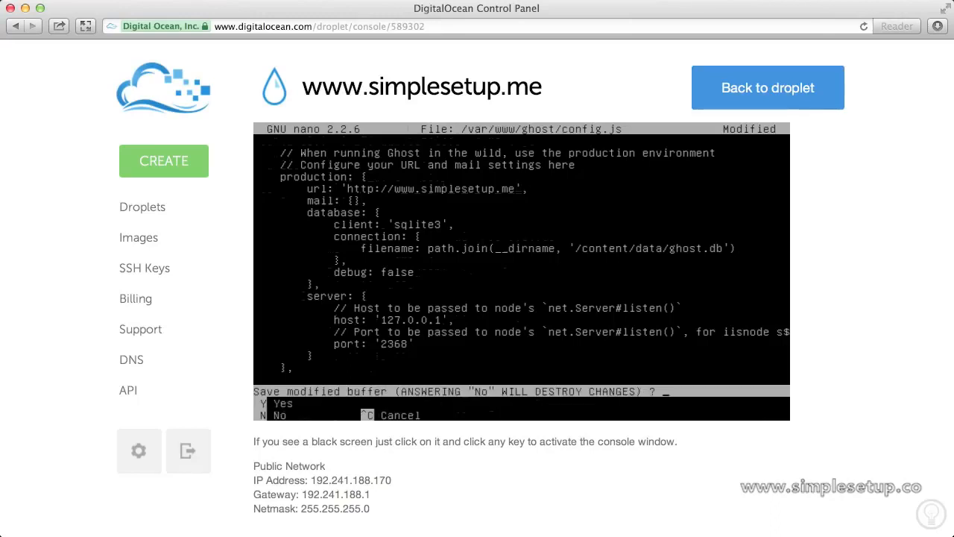
{"action": "key", "text": "y"}
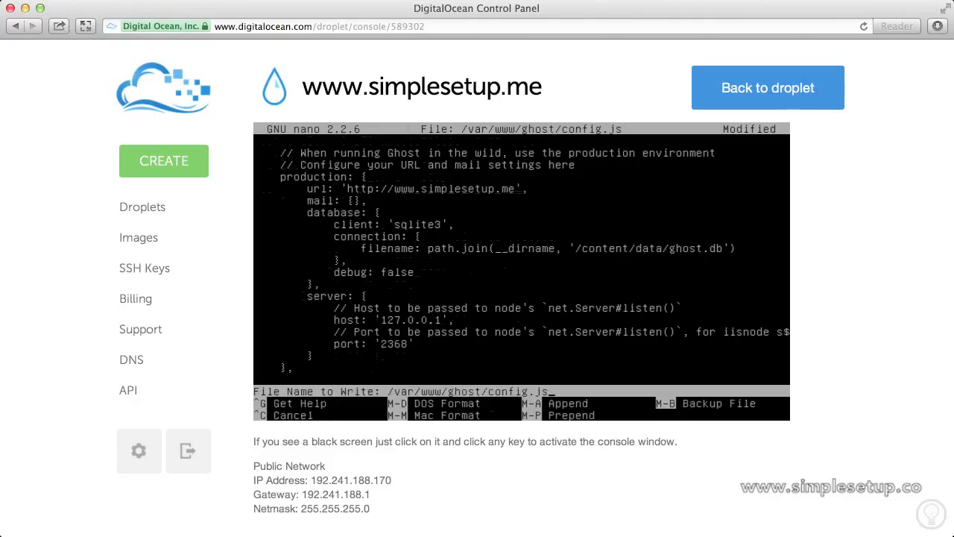
{"action": "key", "text": "Return"}
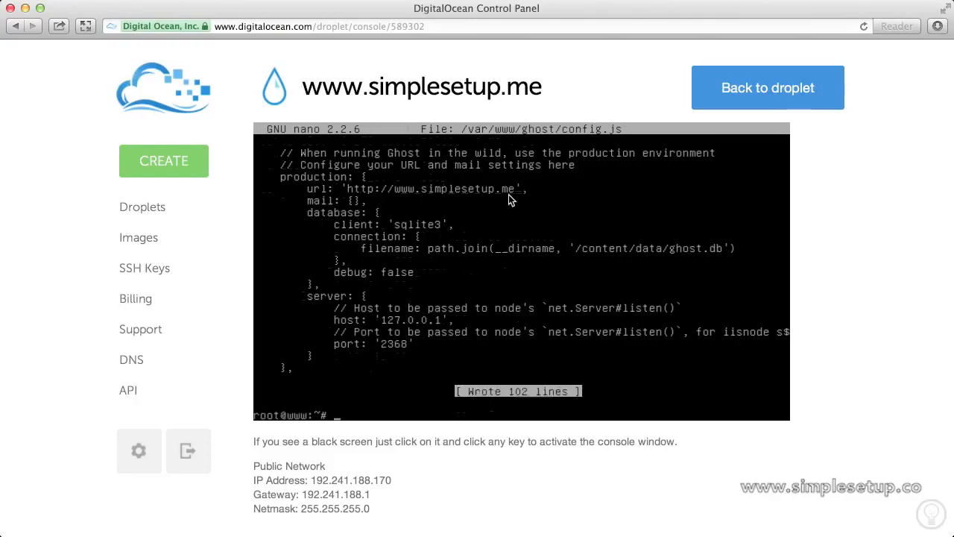
{"action": "left_click", "coordinate": [443, 28]}
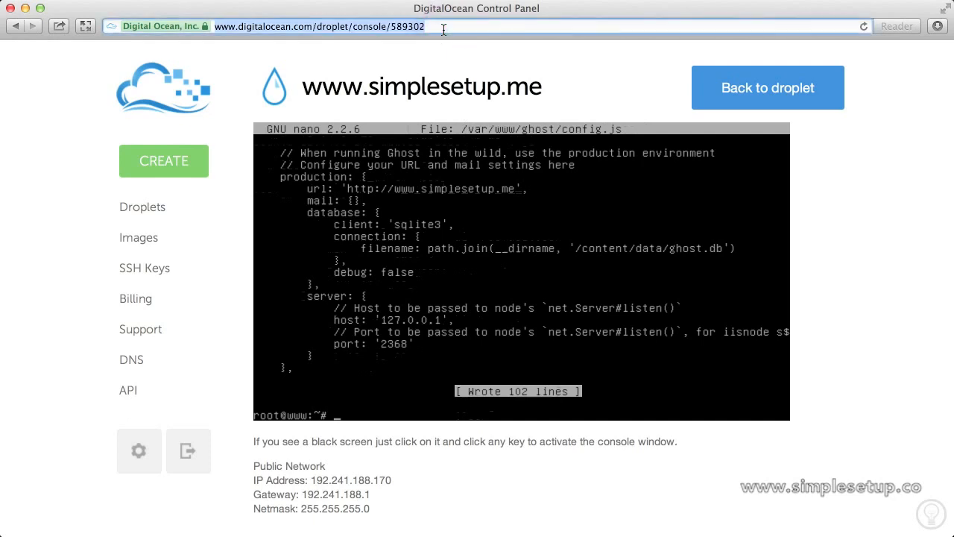
{"action": "type", "text": "www.si"}
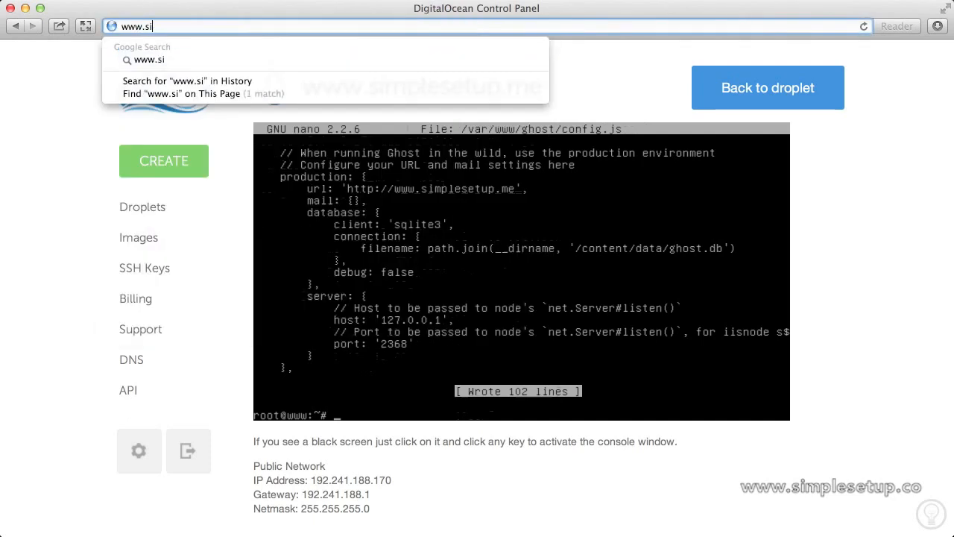
{"action": "type", "text": "mplesetup."}
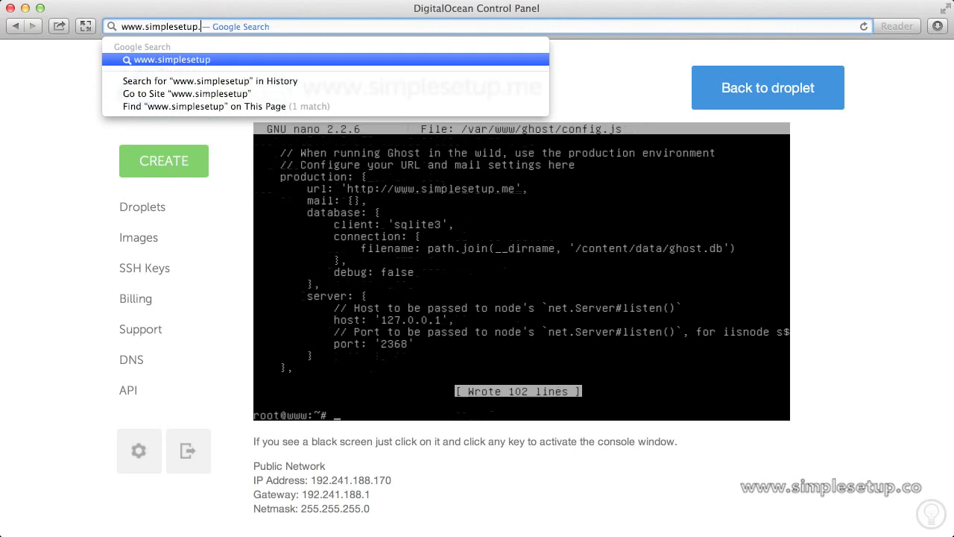
{"action": "type", "text": "me"}
{"action": "key", "text": "Return"}
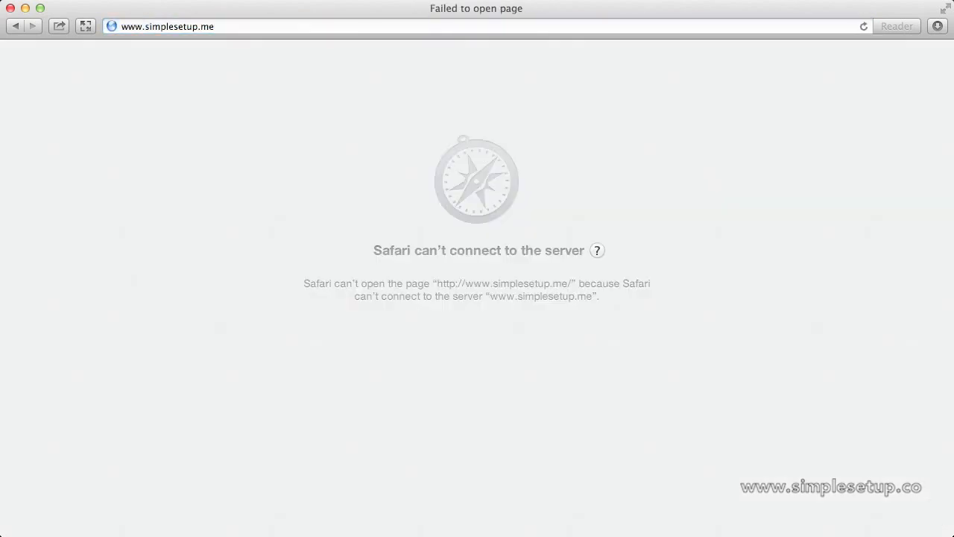
{"action": "left_click", "coordinate": [312, 26]}
{"action": "type", "text": "digitalocean.com"}
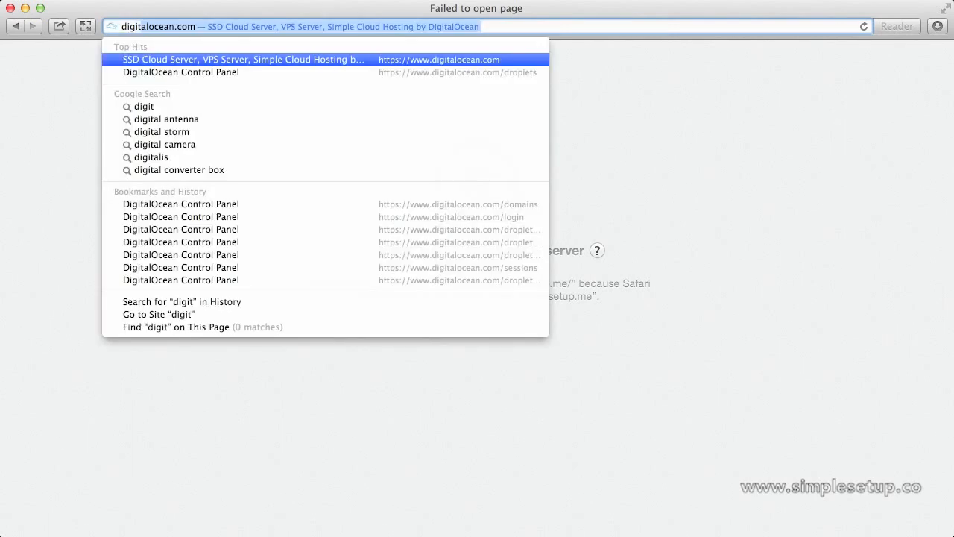
{"action": "key", "text": "Return"}
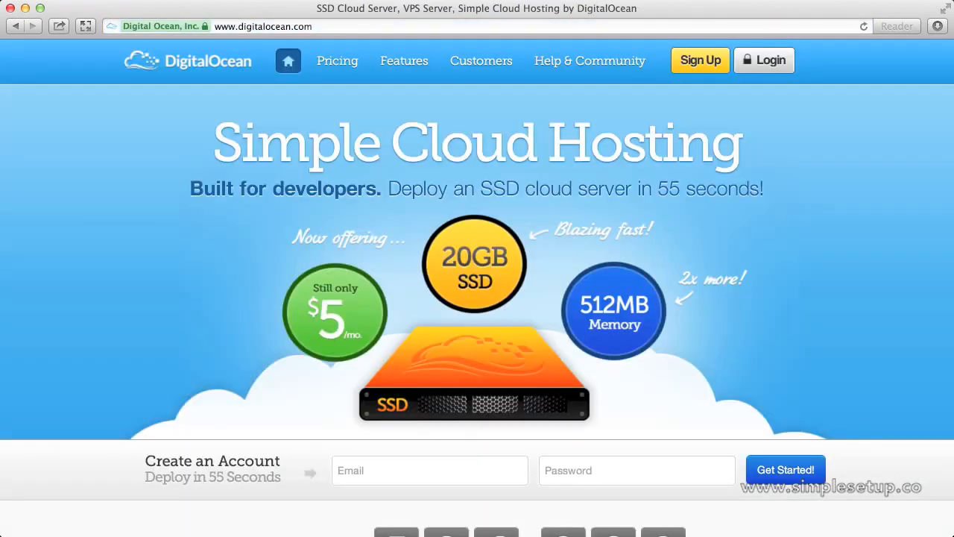
{"action": "left_click", "coordinate": [758, 60]}
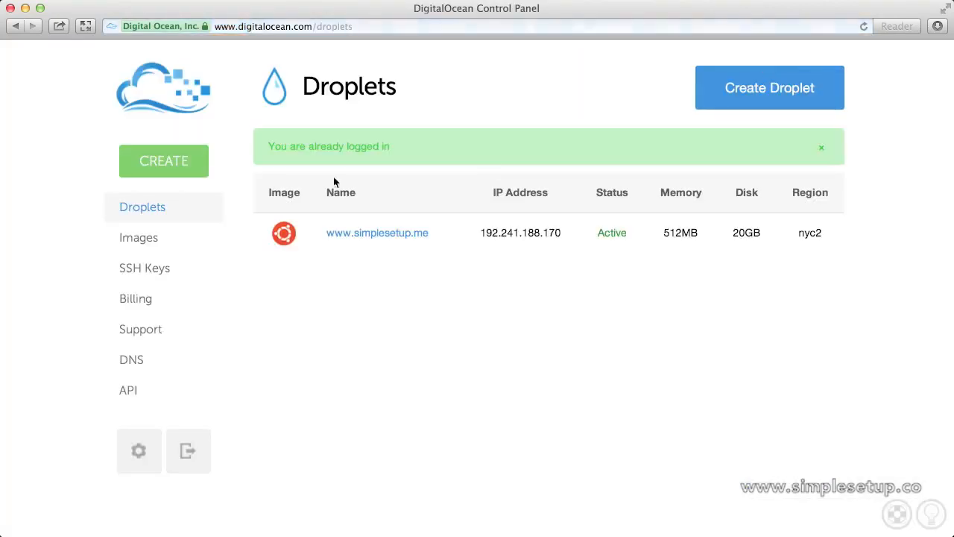
{"action": "left_click", "coordinate": [368, 236]}
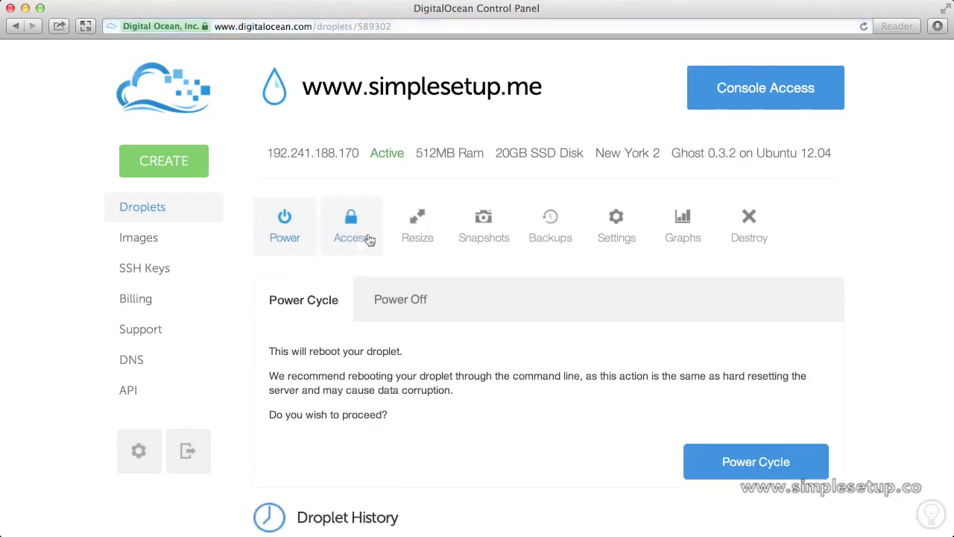
{"action": "left_click", "coordinate": [368, 239]}
{"action": "left_click", "coordinate": [745, 425]}
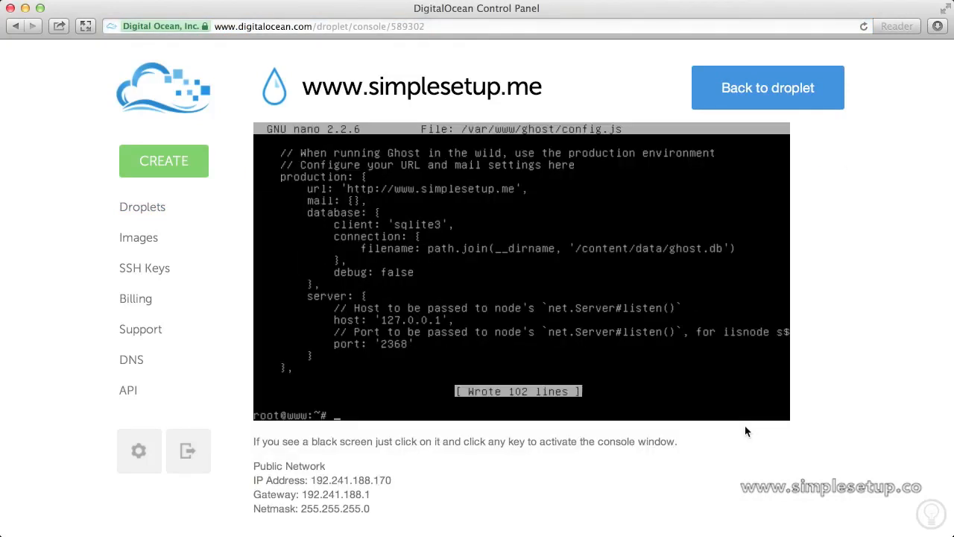
Run 'service ghost restart', then confirm with 'service ghost status' that ghost is running
{"action": "type", "text": "service ghost restart"}
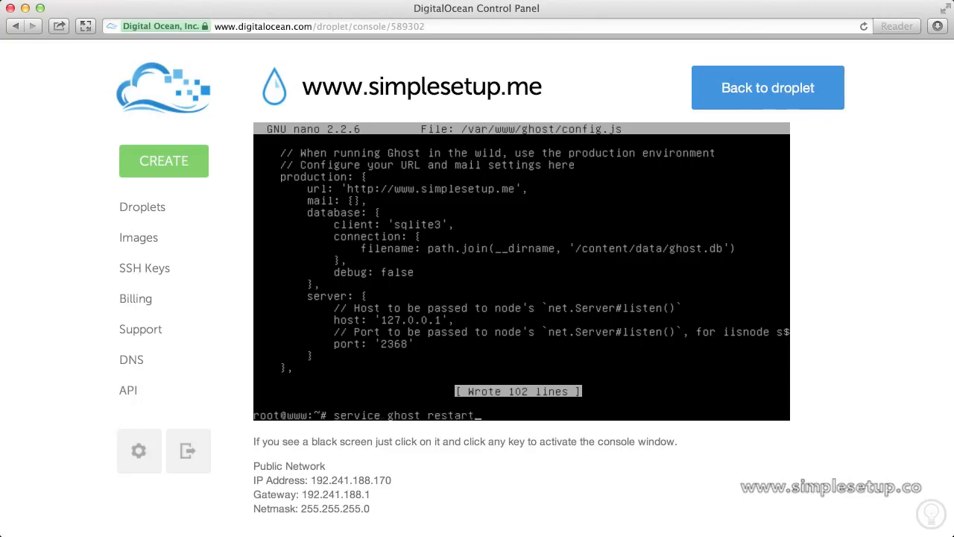
{"action": "key", "text": "Return"}
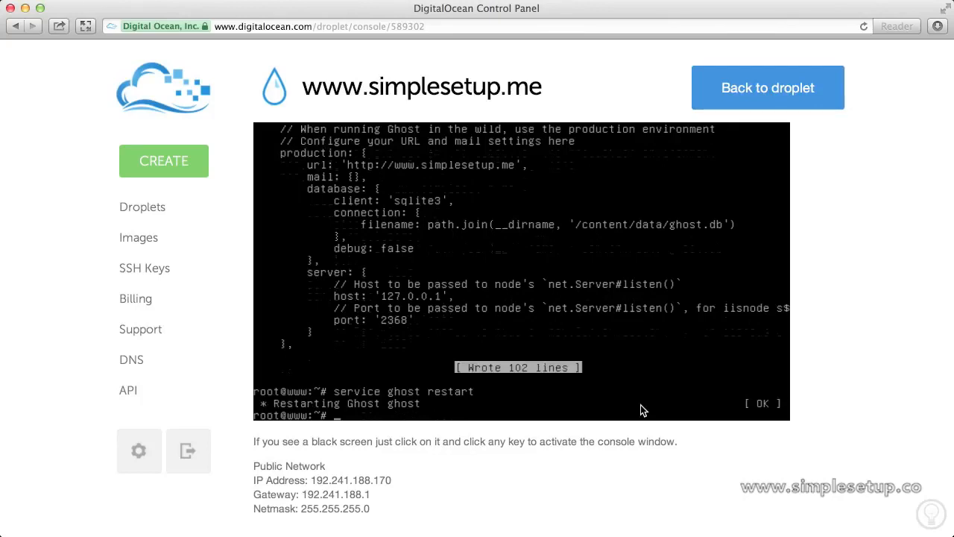
{"action": "type", "text": "service ghost status"}
{"action": "key", "text": "Return"}
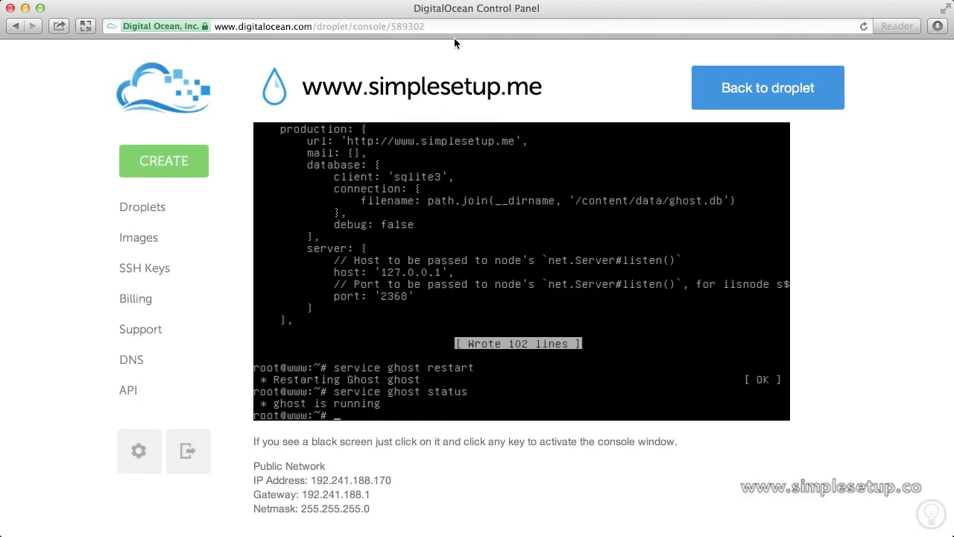
{"action": "left_click", "coordinate": [431, 27]}
{"action": "type", "text": "www"}
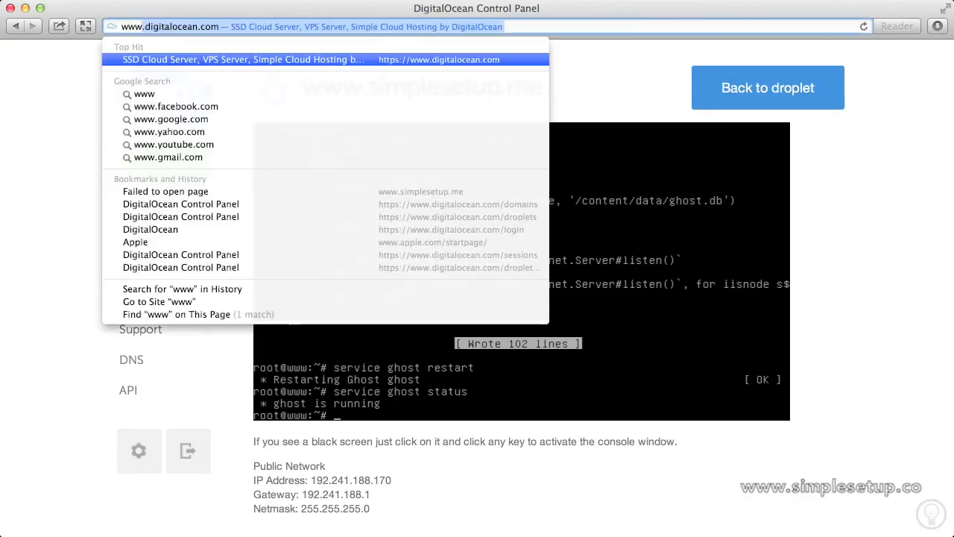
{"action": "type", "text": ".simplesetup"}
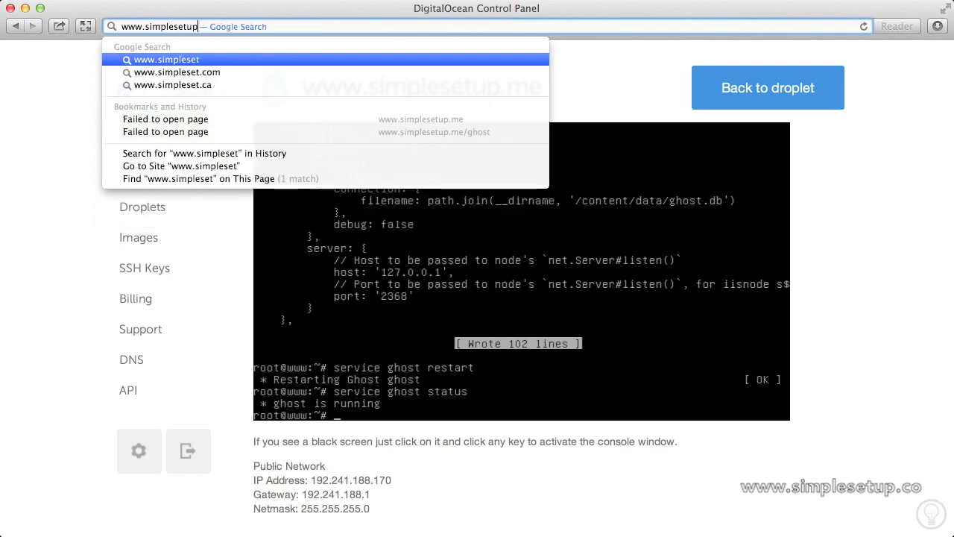
{"action": "type", "text": ".me"}
{"action": "key", "text": "Return"}
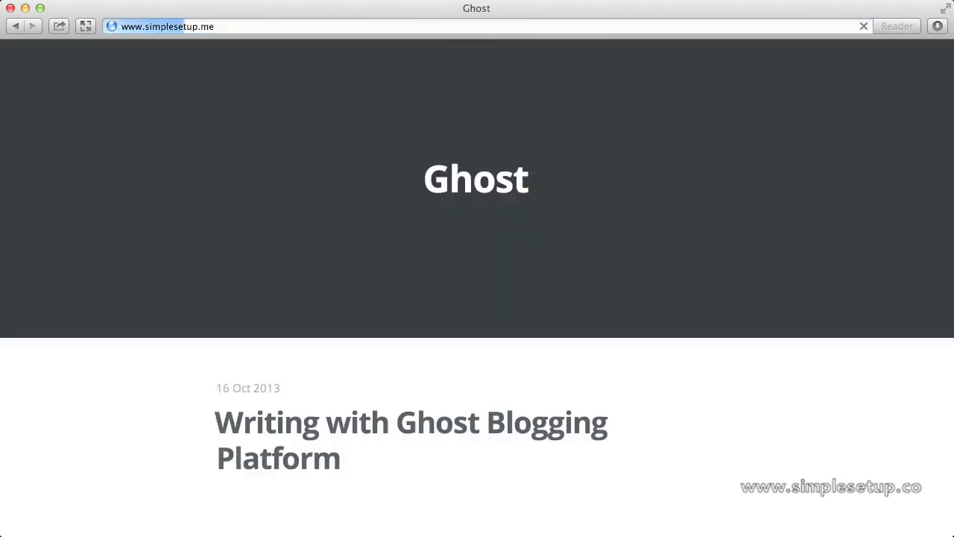
{"action": "scroll", "coordinate": [522, 258], "scroll_direction": "down", "scroll_amount": 5}
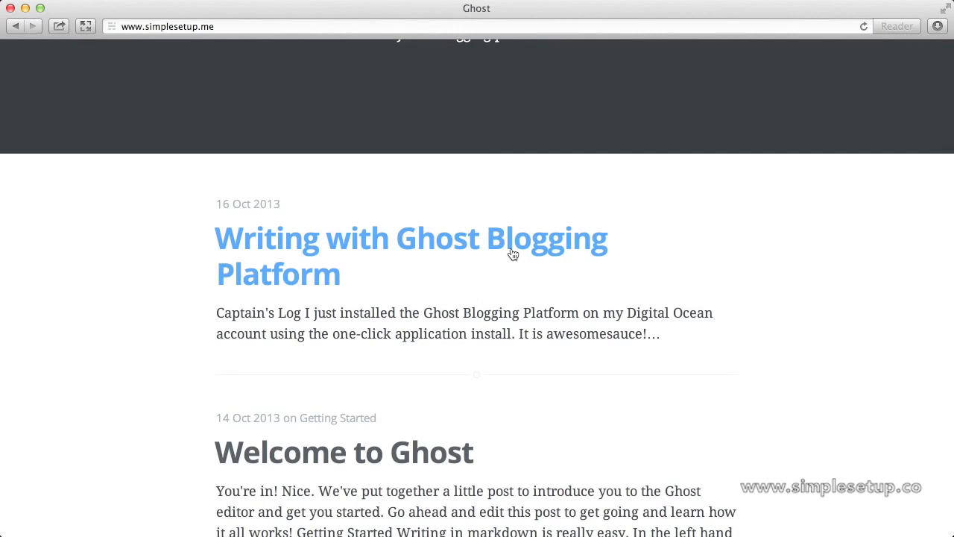
{"action": "left_click", "coordinate": [513, 254]}
{"action": "scroll", "coordinate": [511, 253], "scroll_direction": "down", "scroll_amount": 2}
{"action": "scroll", "coordinate": [511, 252], "scroll_direction": "up", "scroll_amount": 2}
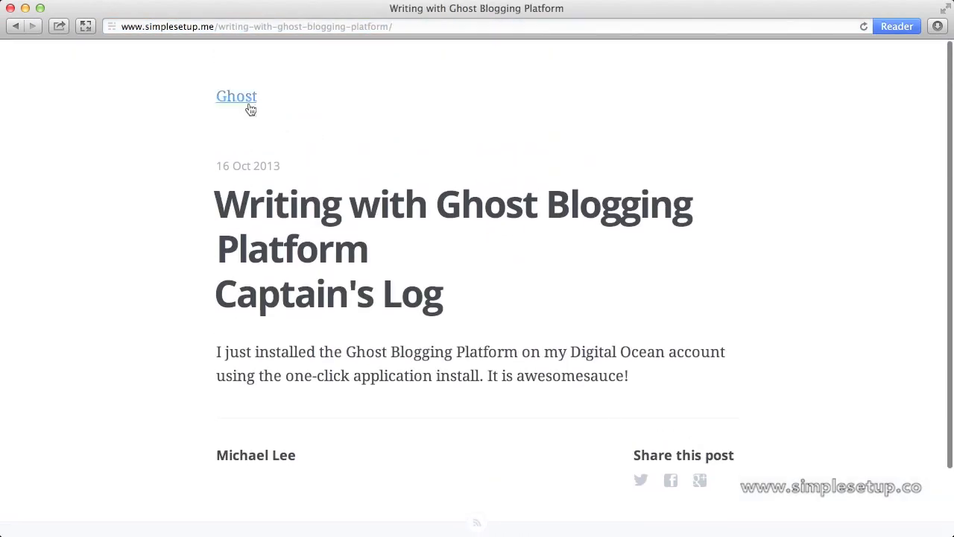
{"action": "left_click", "coordinate": [245, 97]}
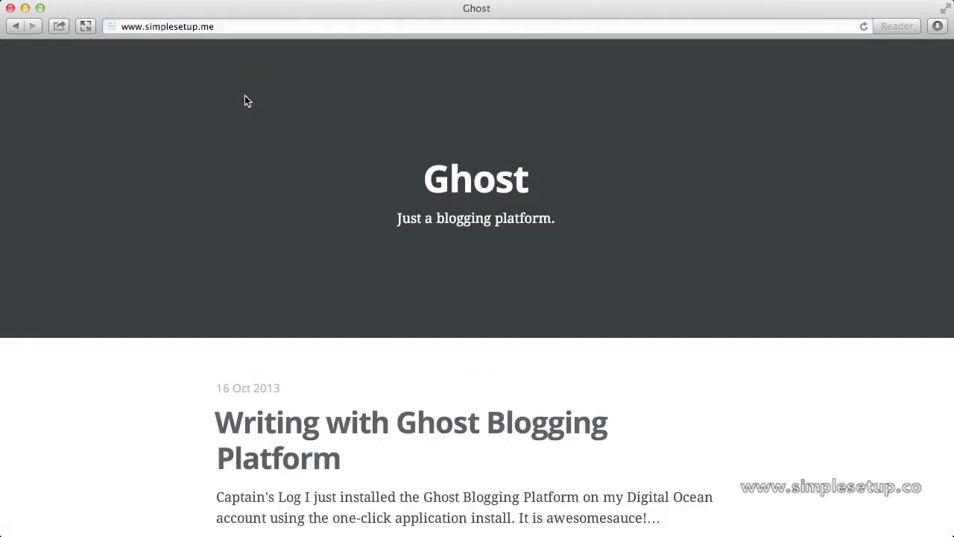